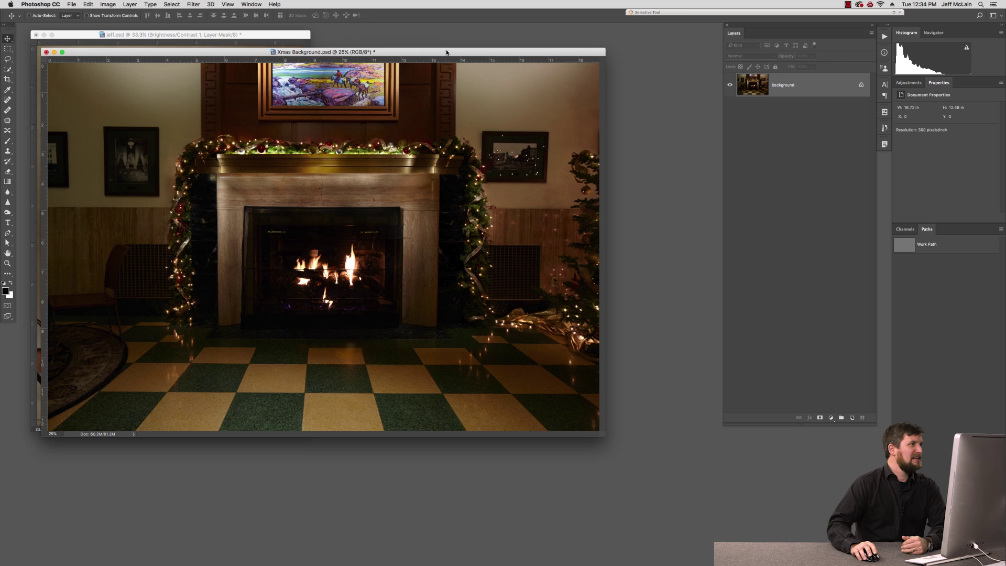
- Bring the jeff.psd portrait window in front of the Xmas Background window
left_click_drag(258, 35, 330, 44)
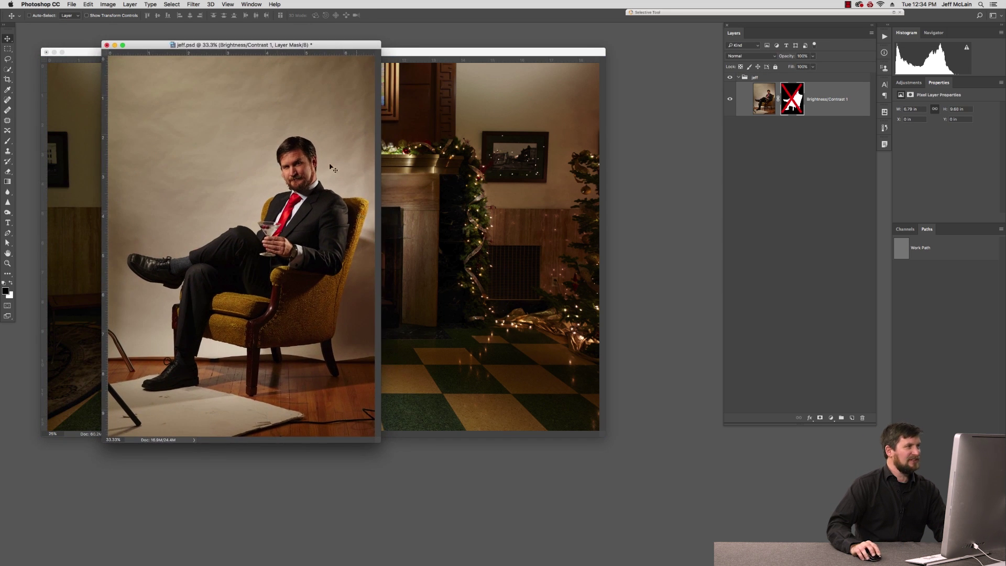
- Re-enable the mask and place the man-and-chair layer on the floor right of the fire
left_click(796, 101, "shift")
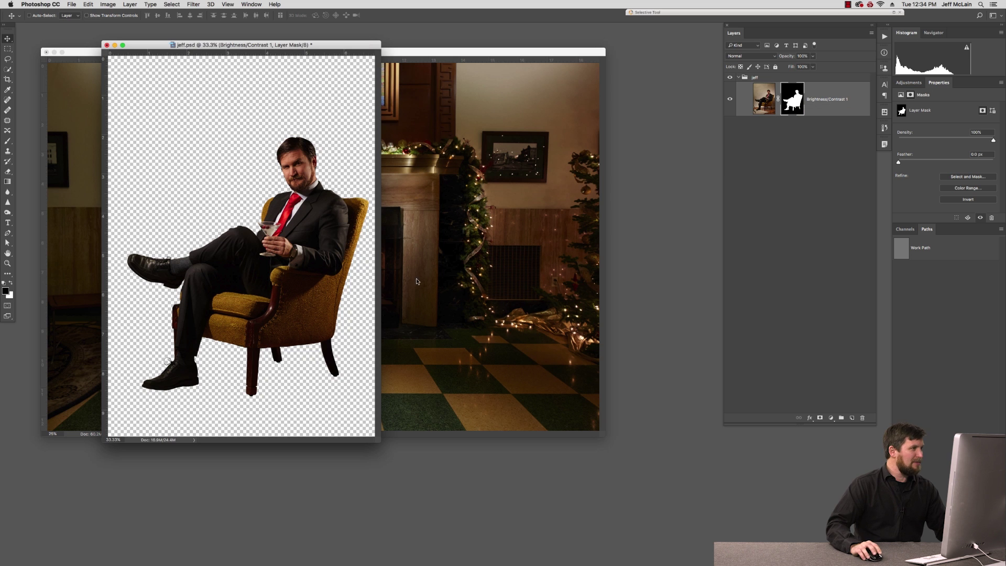
mouse_move(291, 269)
left_mouse_down()
mouse_move(476, 272)
mouse_move(423, 292)
left_mouse_up()
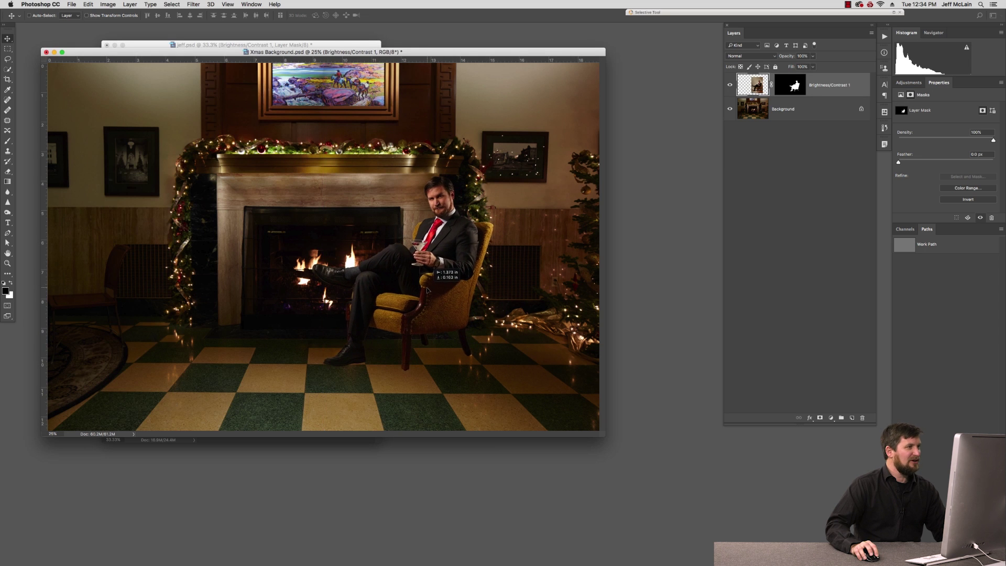
left_click_drag(423, 291, 429, 295)
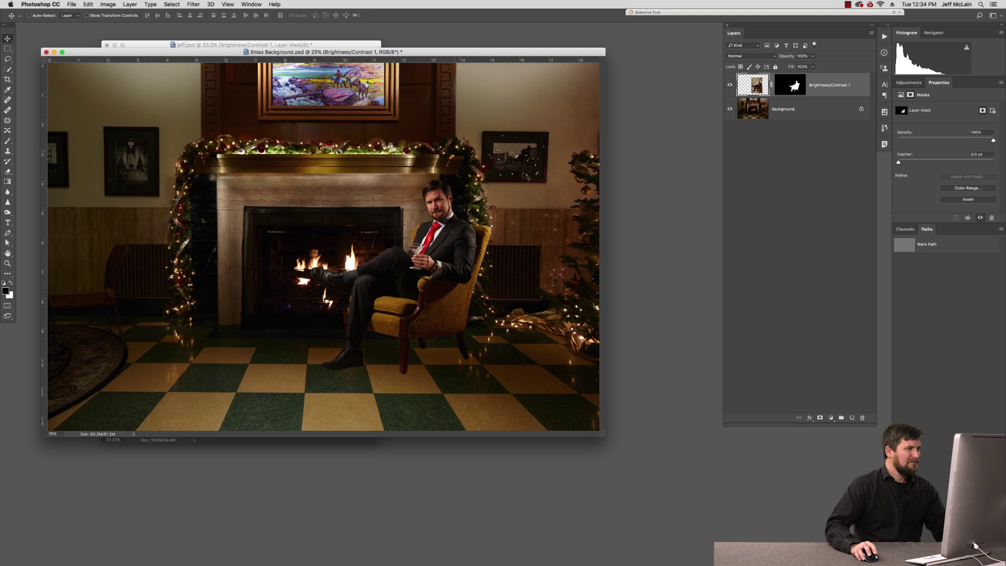
- Switch to full-screen mode, center the composite, and hide the guides
key("f")
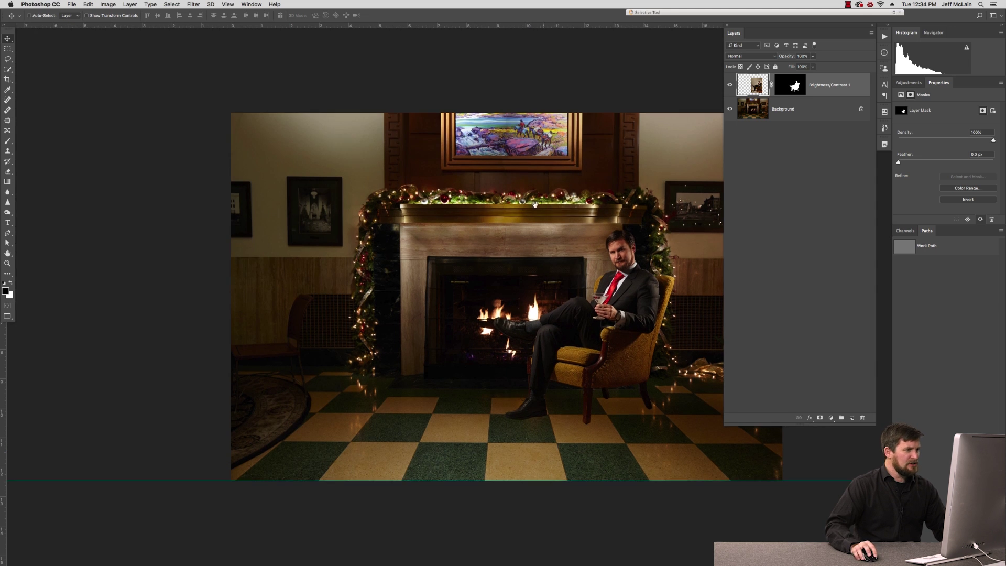
left_click_drag(540, 208, 453, 194)
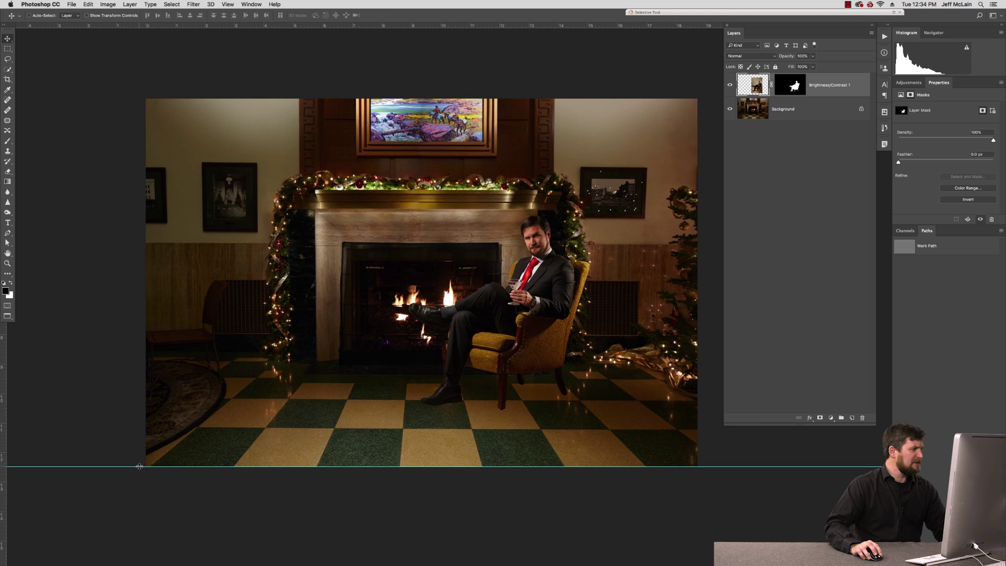
key("ctrl+semicolon")
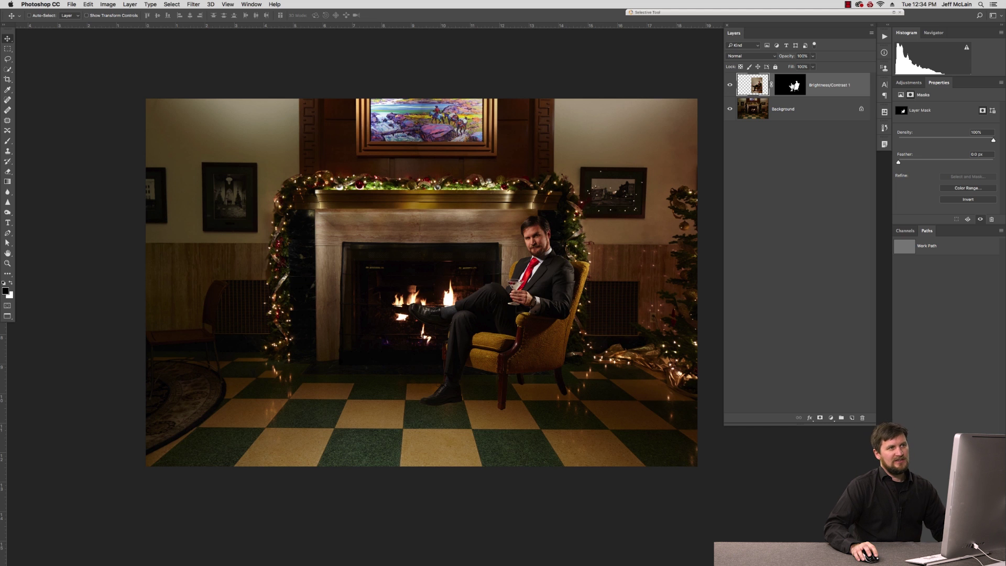
- Load the man-and-chair outline as a selection and add a 'shadow' layer beneath him
key("alt+backslash")
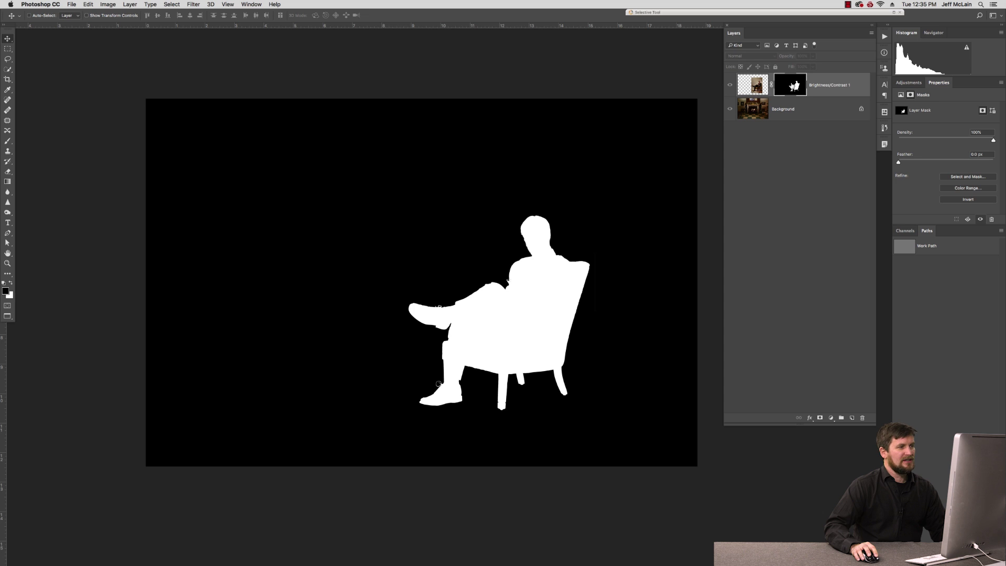
left_click(791, 83, "alt")
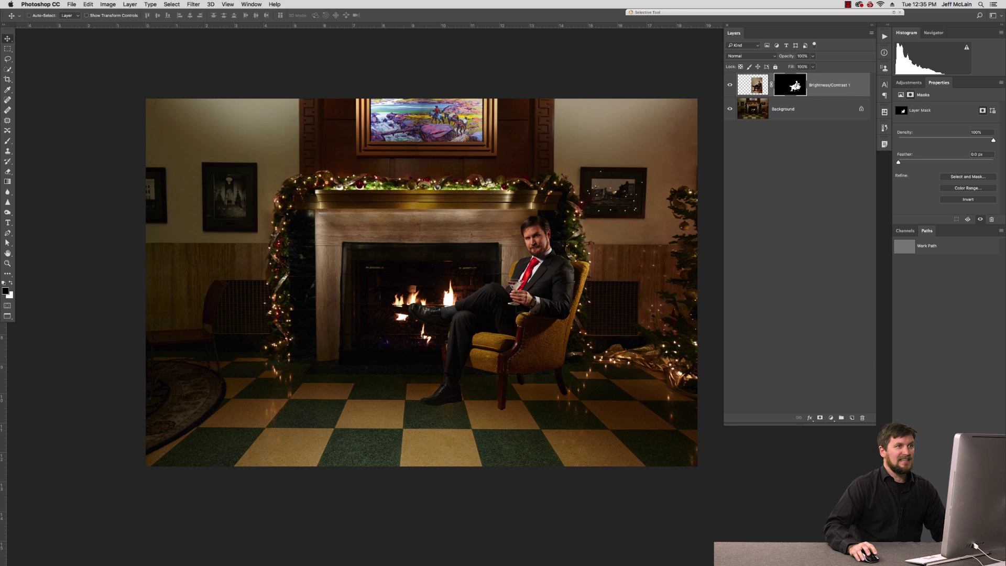
left_click(794, 87, "ctrl")
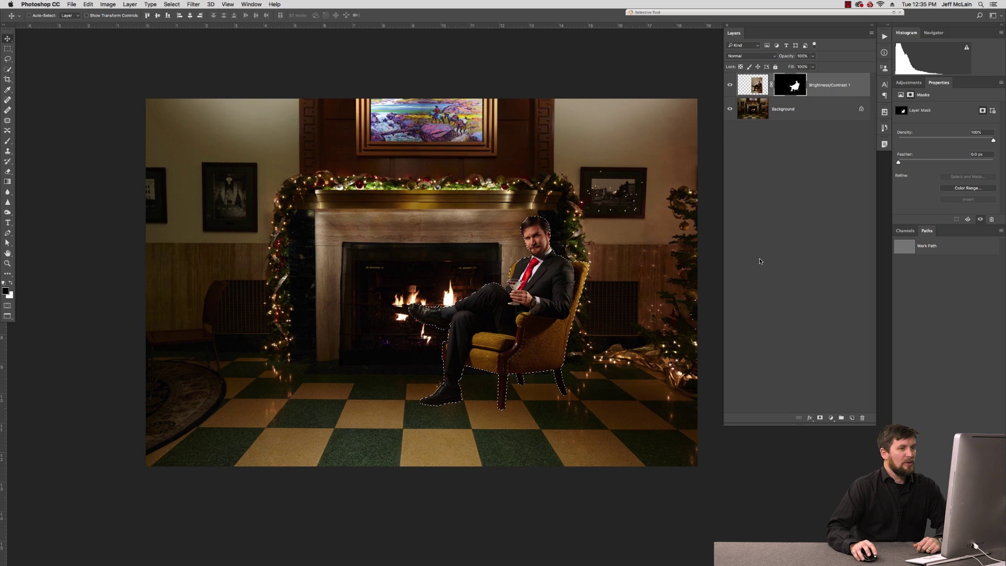
left_click(851, 418)
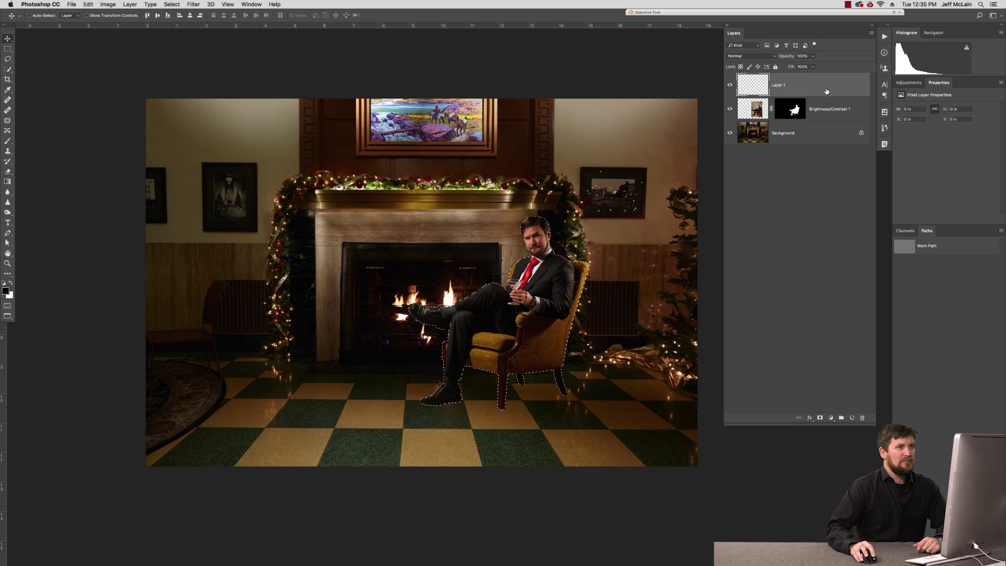
left_click_drag(826, 91, 822, 120)
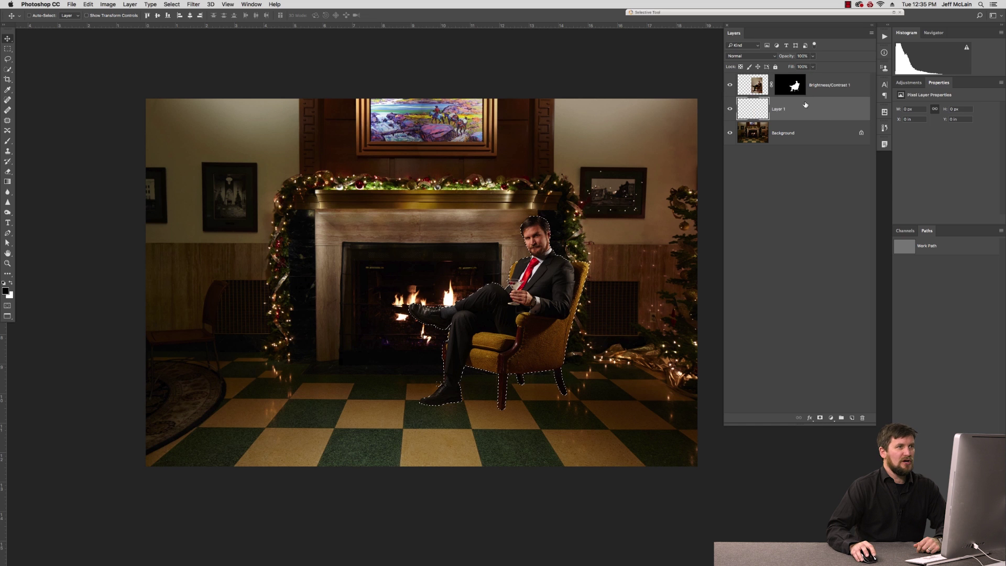
double_click(777, 109)
type("shadow")
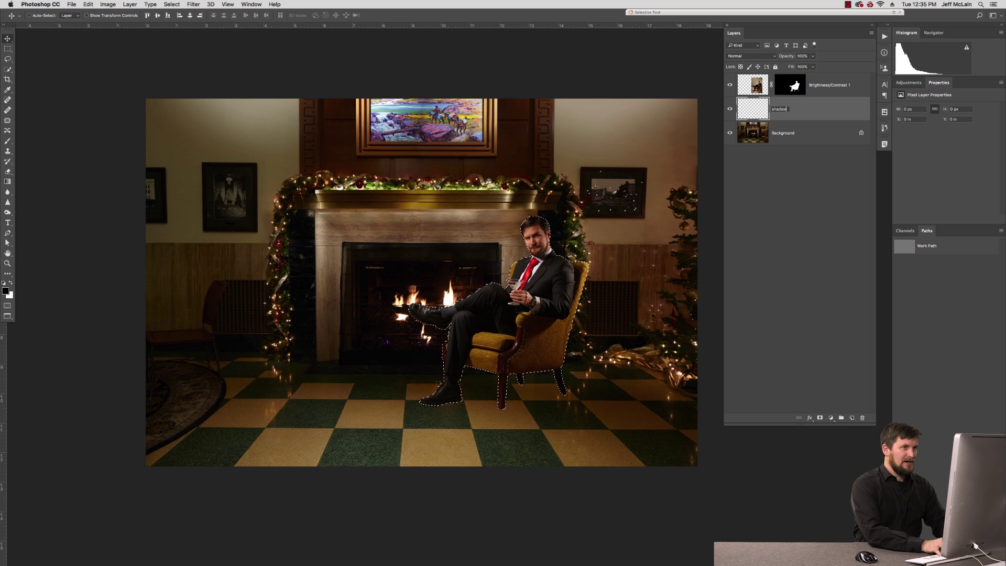
key("Return")
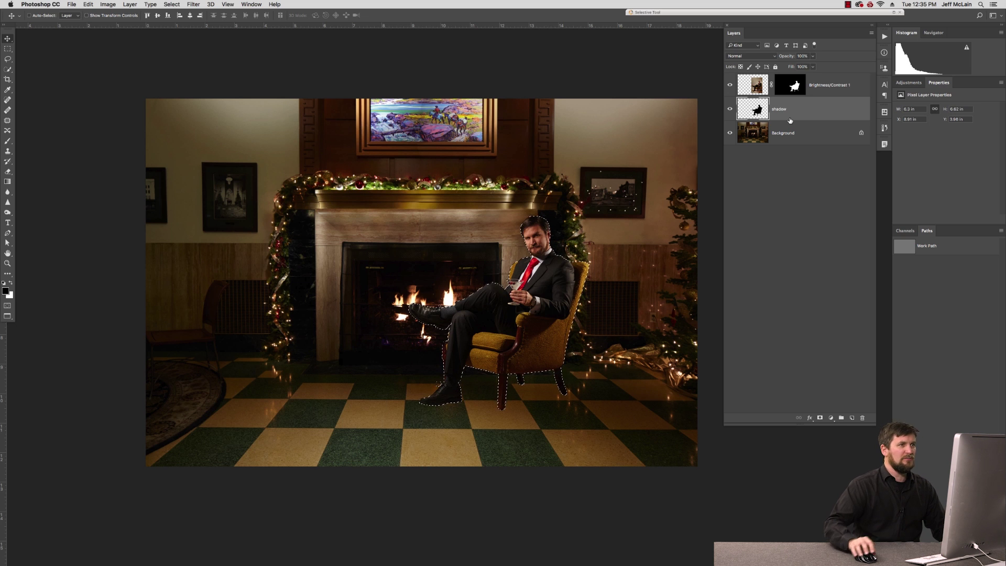
- Toggle the shadow layer's visibility to check the silhouette against the scene
left_click(730, 109, "alt")
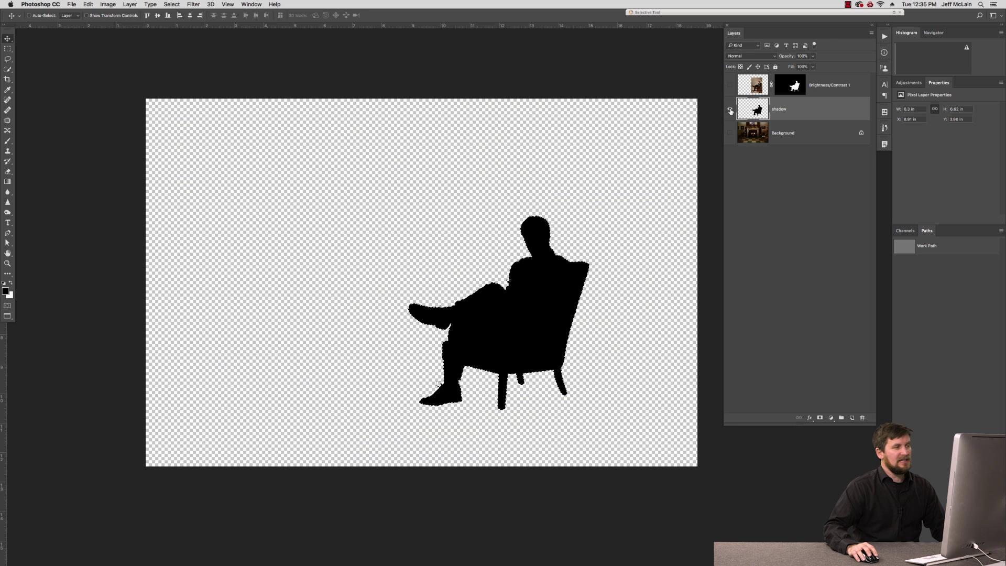
left_click(730, 110, "alt")
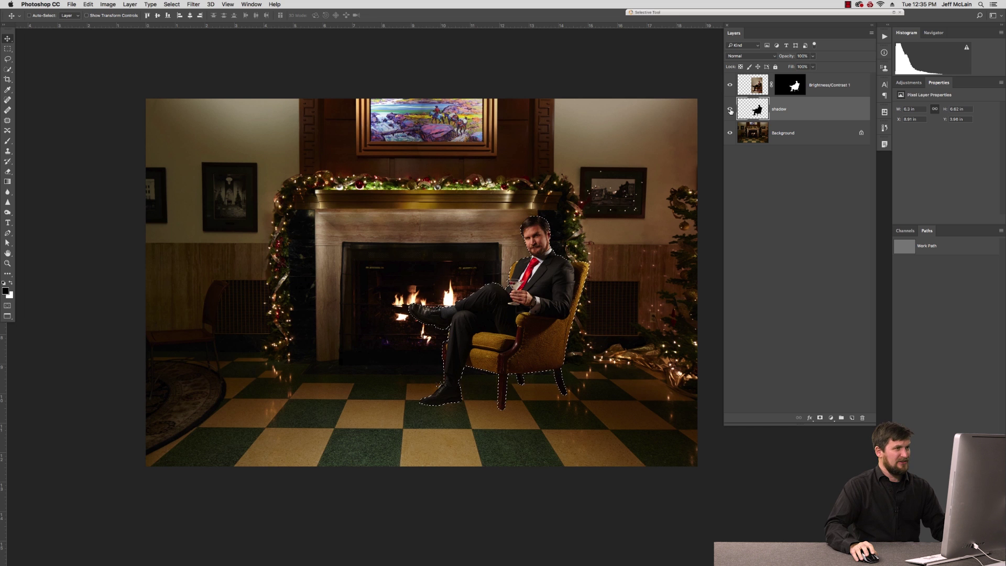
left_click(731, 111, "alt")
left_click(730, 111, "alt")
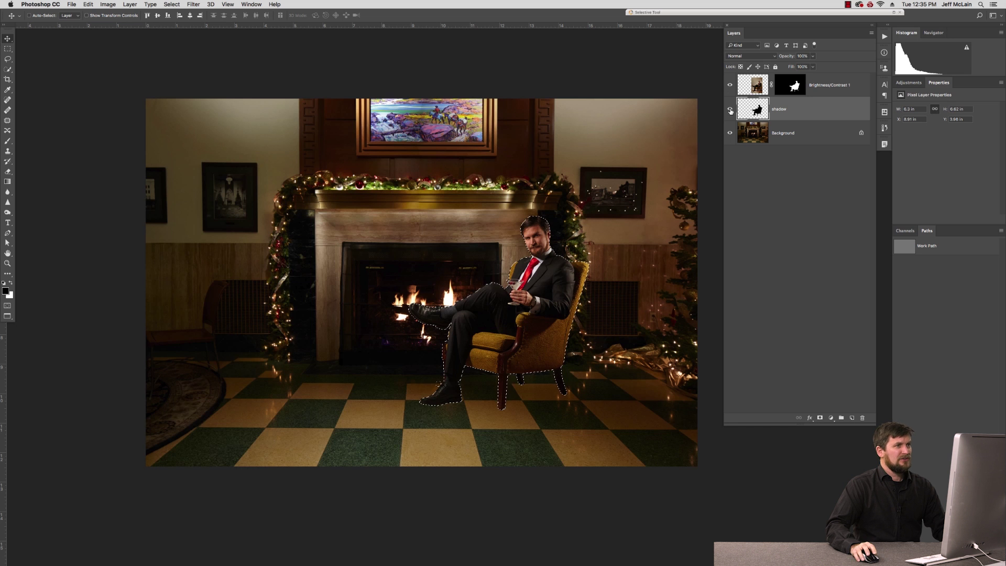
left_click(174, 5)
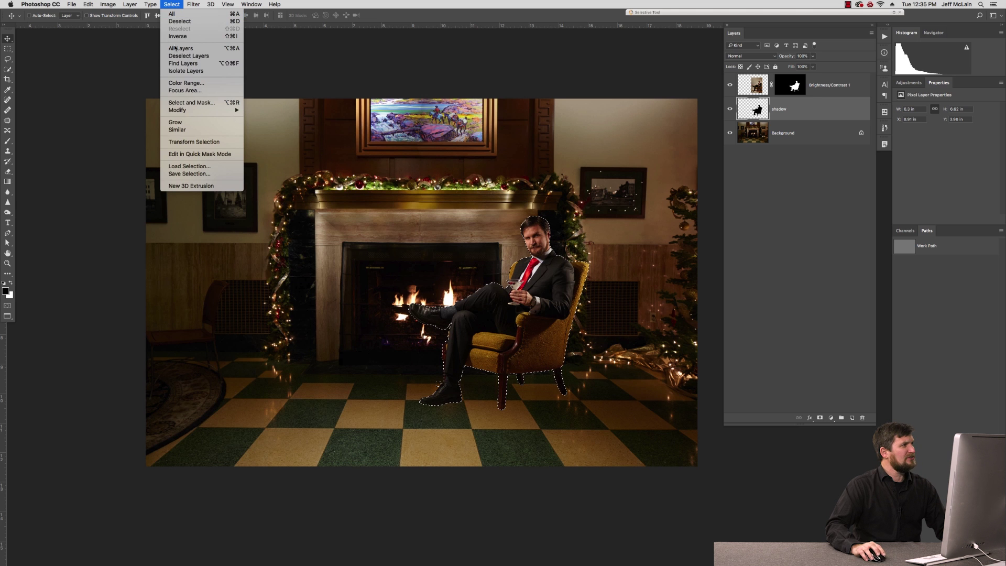
- Expand the selection, soften the silhouette with a roughly 27-pixel Gaussian Blur, then deselect
left_click(270, 128)
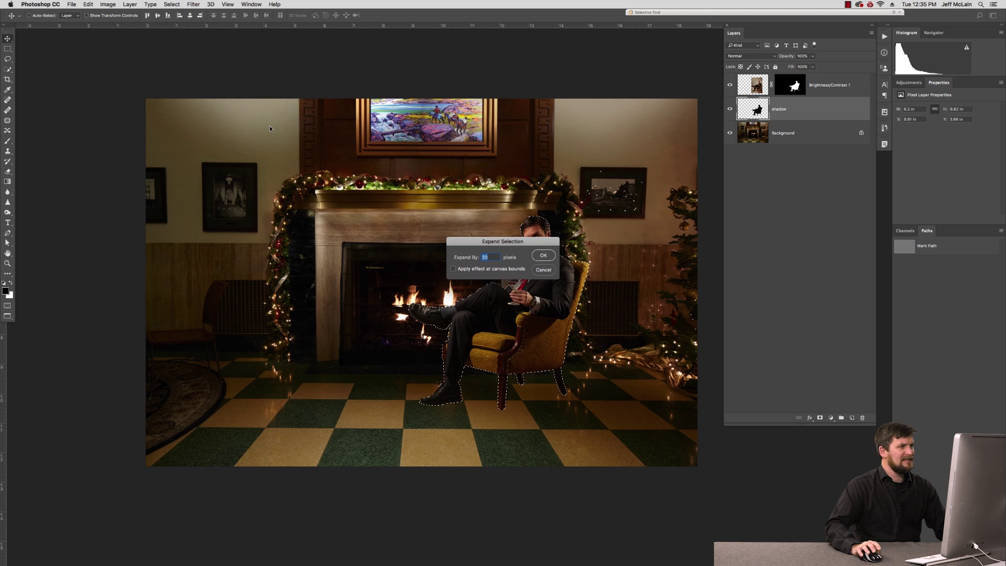
type("100")
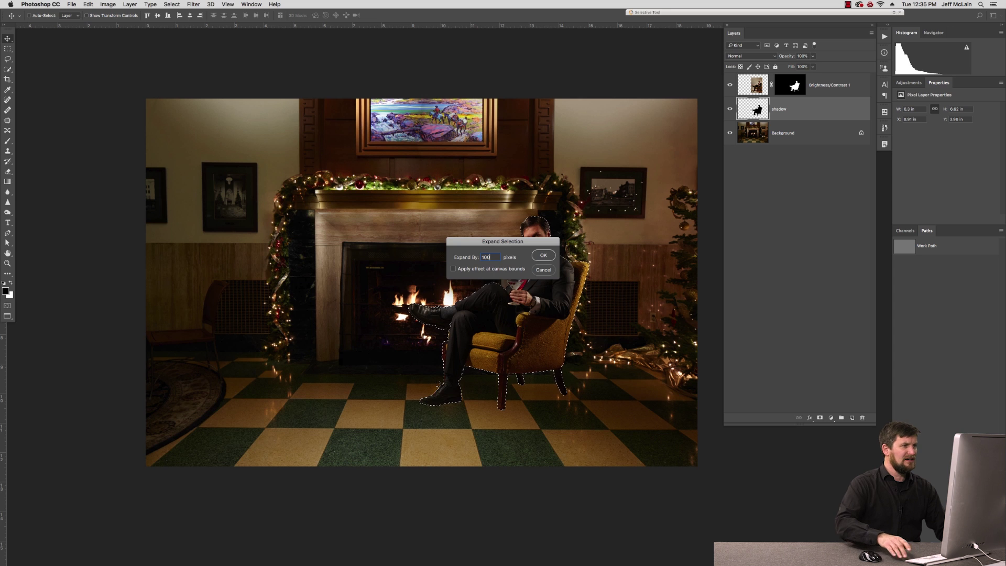
key("Return")
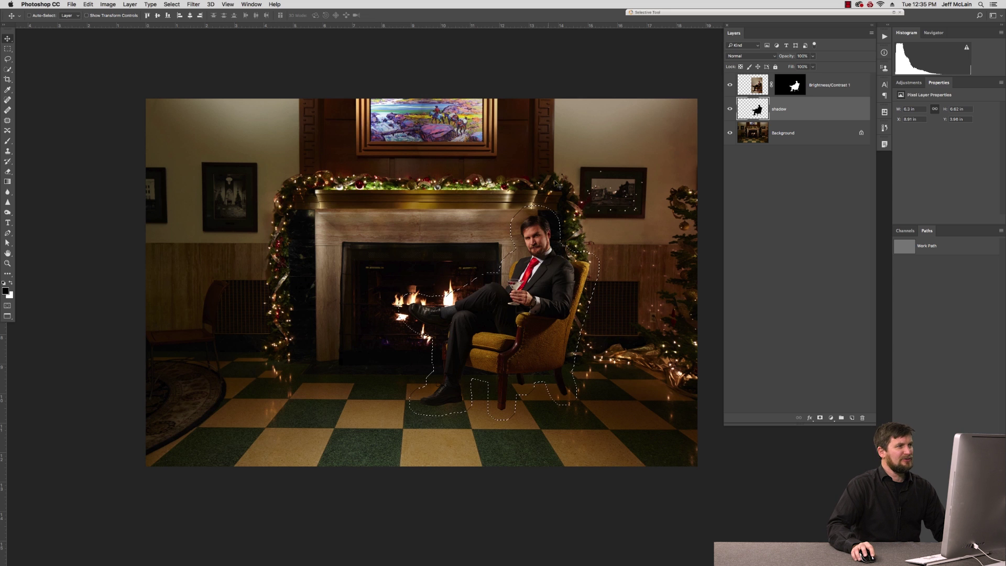
left_click(193, 6)
mouse_move(197, 97)
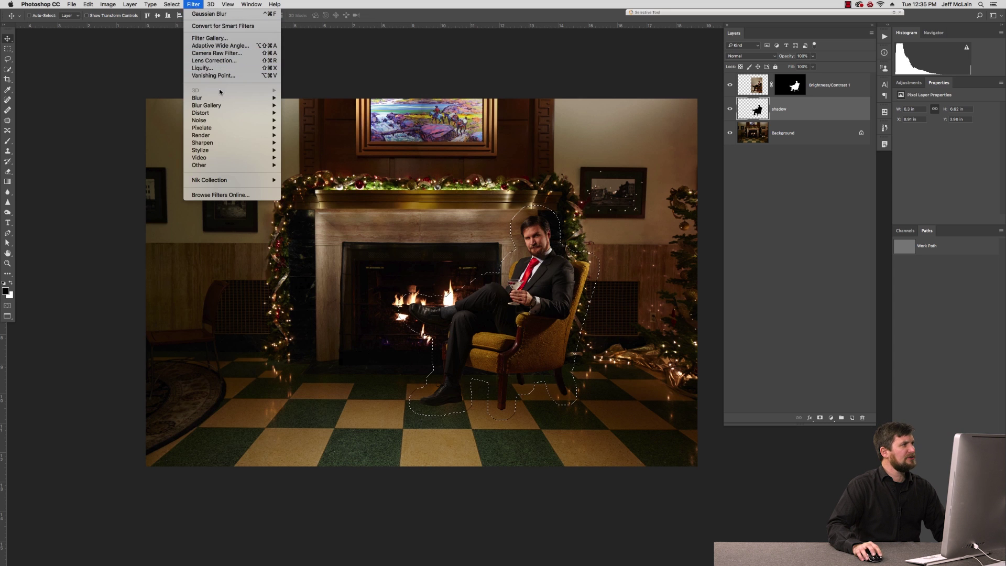
left_click(308, 127)
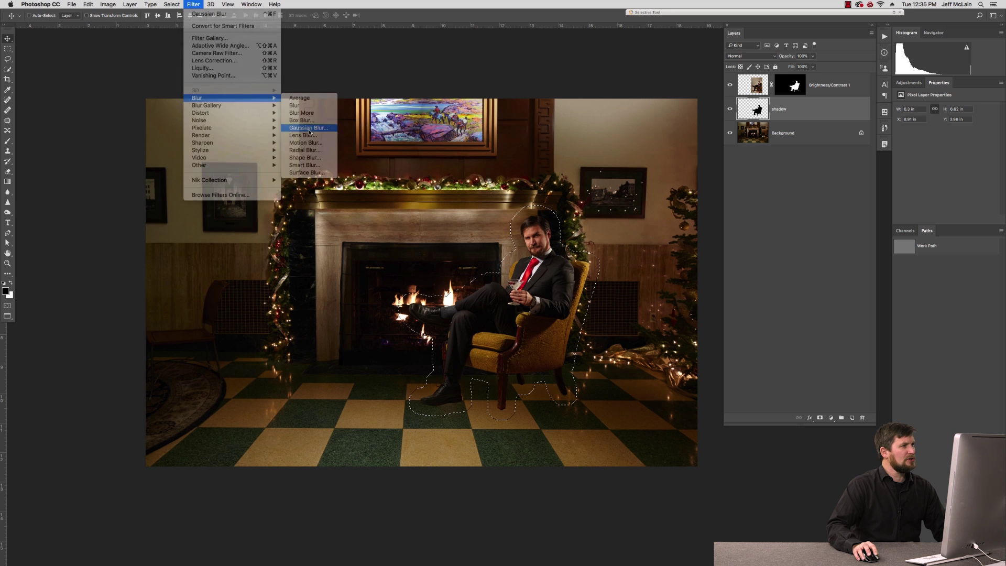
left_click_drag(411, 180, 429, 140)
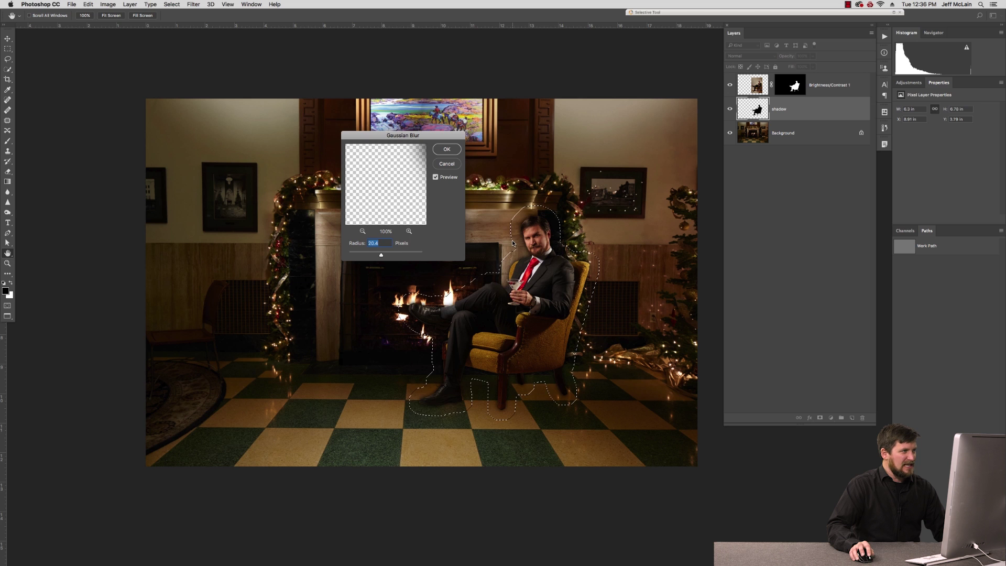
left_click(402, 252)
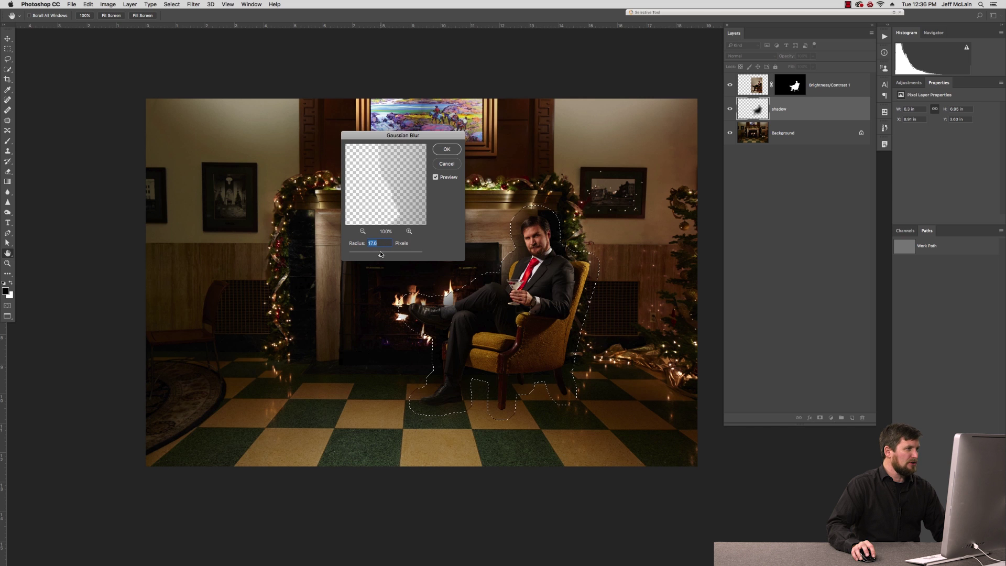
left_click_drag(383, 255, 385, 256)
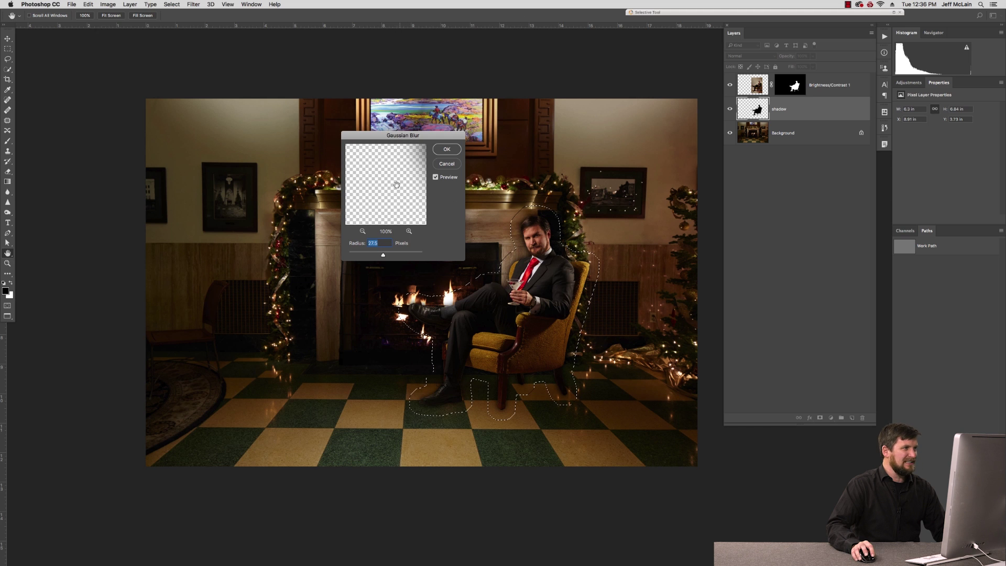
left_click(446, 150)
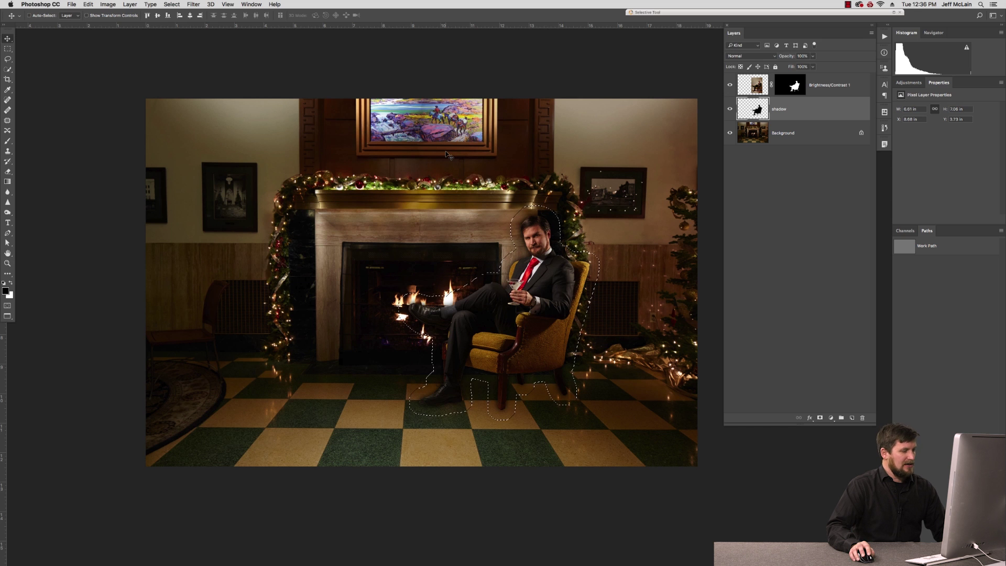
key("ctrl+d")
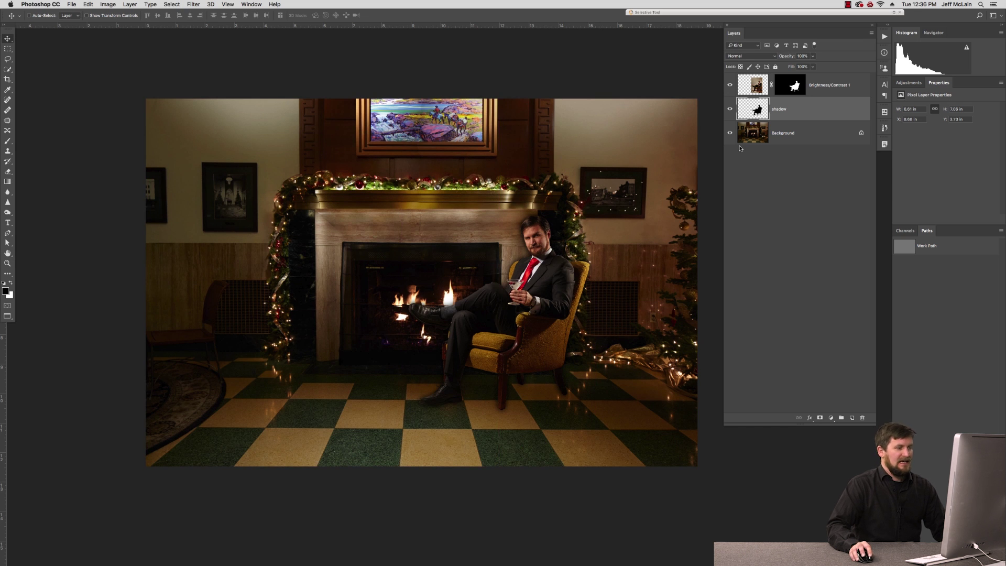
- Squash and skew the shadow with Free Transform so it lies flat behind the chair
key("ctrl+t")
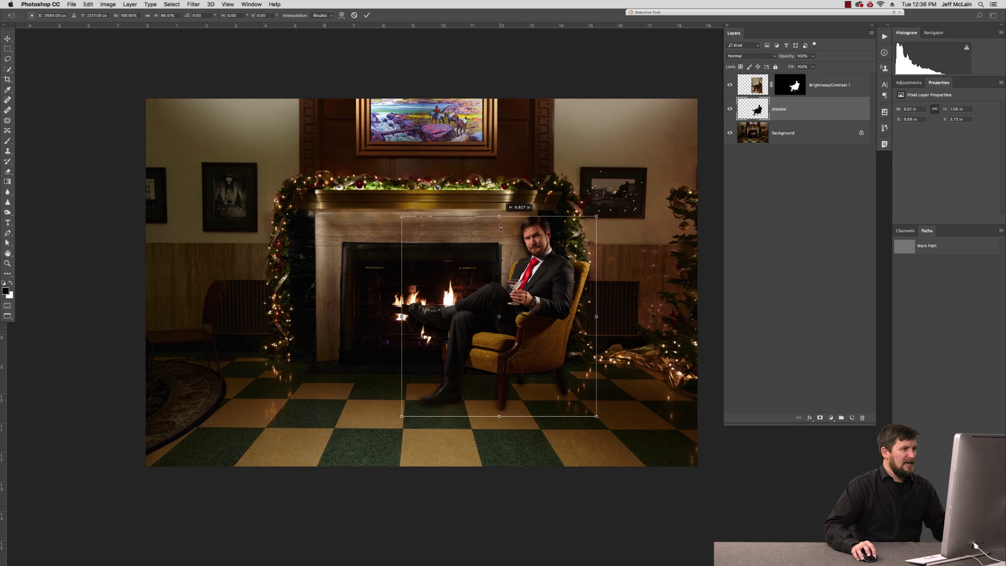
mouse_move(499, 209)
left_mouse_down()
mouse_move(491, 325)
mouse_move(500, 359)
left_mouse_up()
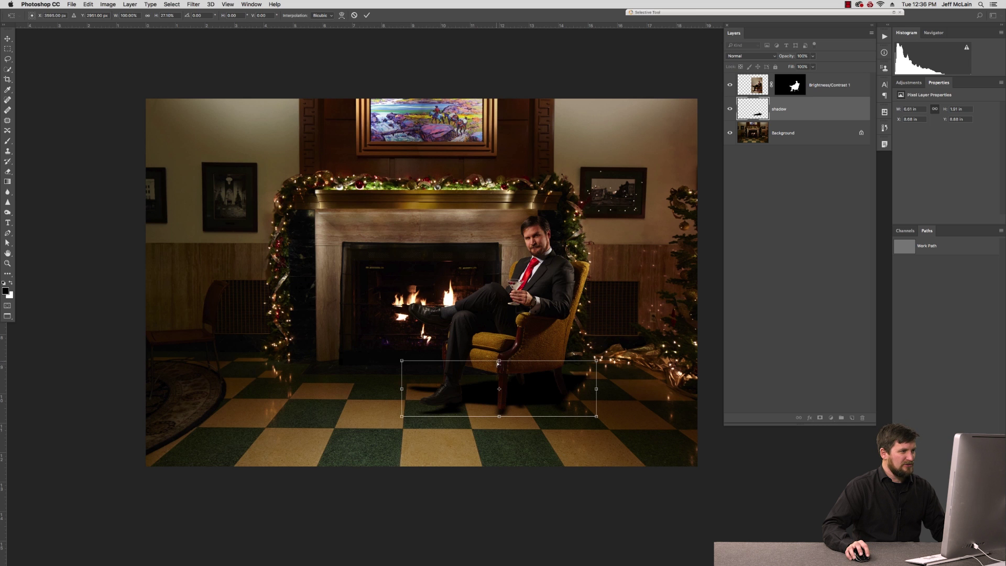
left_click_drag(499, 364, 579, 359)
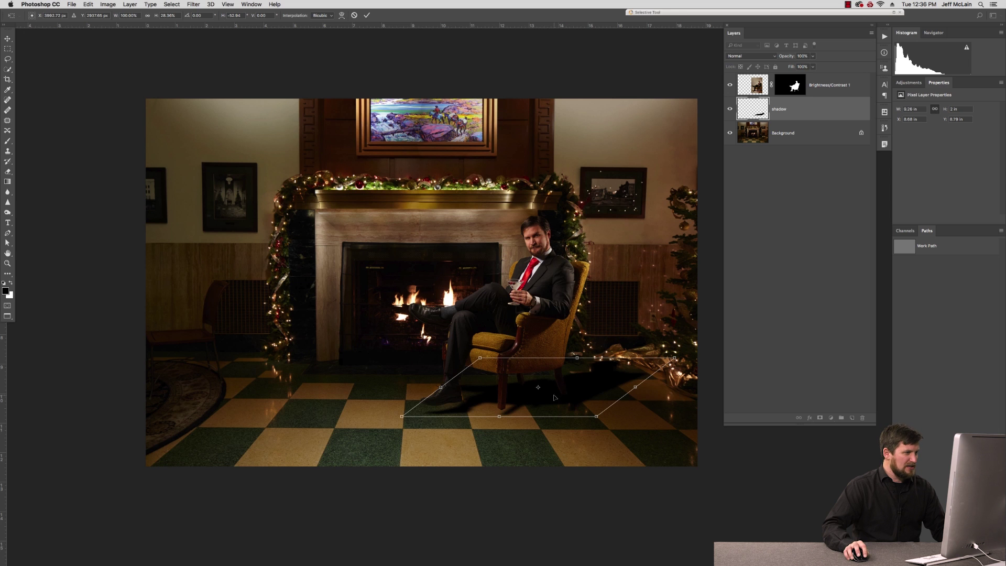
left_click_drag(555, 398, 549, 392)
left_click_drag(573, 358, 580, 356)
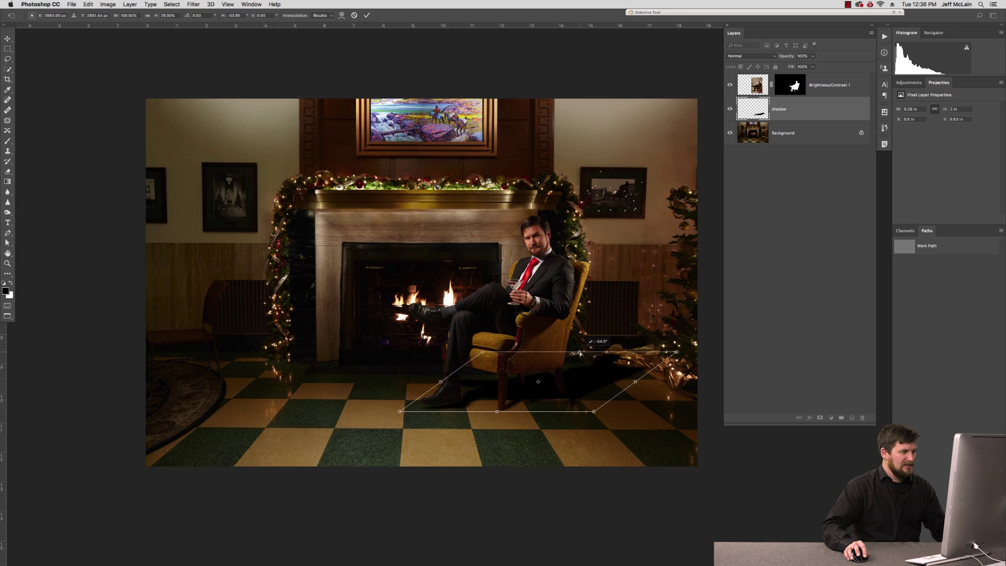
left_click_drag(564, 393, 560, 385)
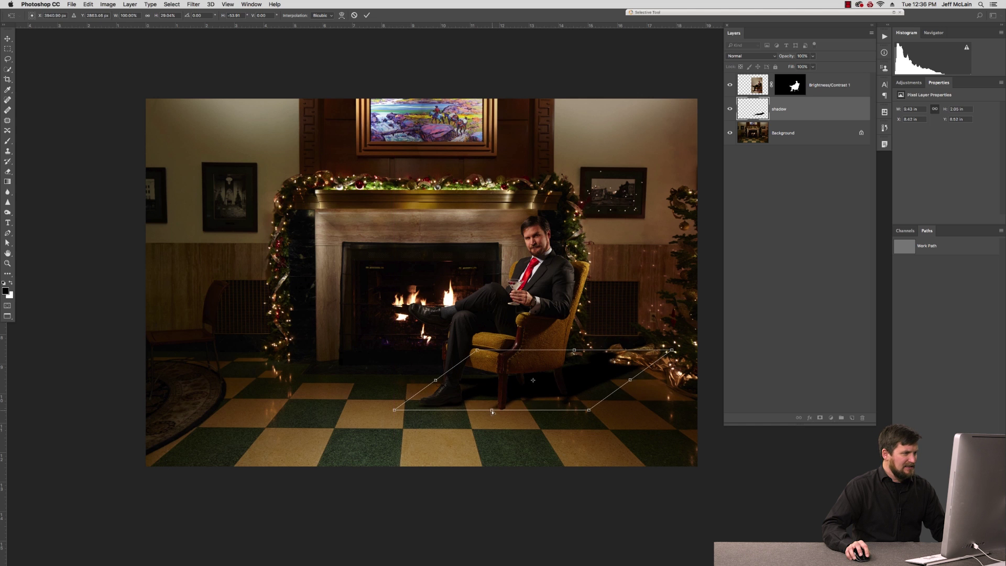
left_click_drag(495, 410, 495, 410)
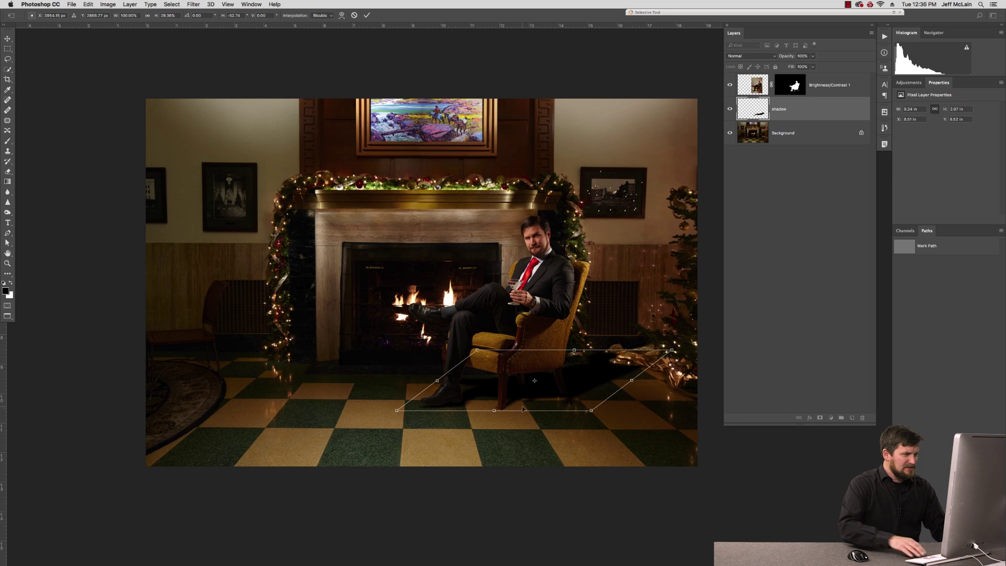
- Nudge the transformed shadow into place with the arrow keys and commit it
key("Right")
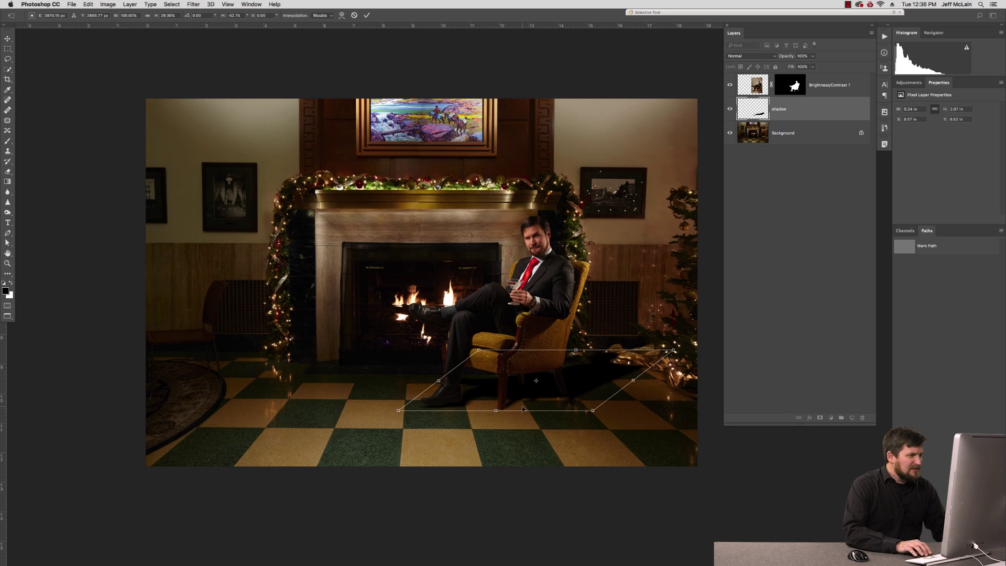
key("Right")
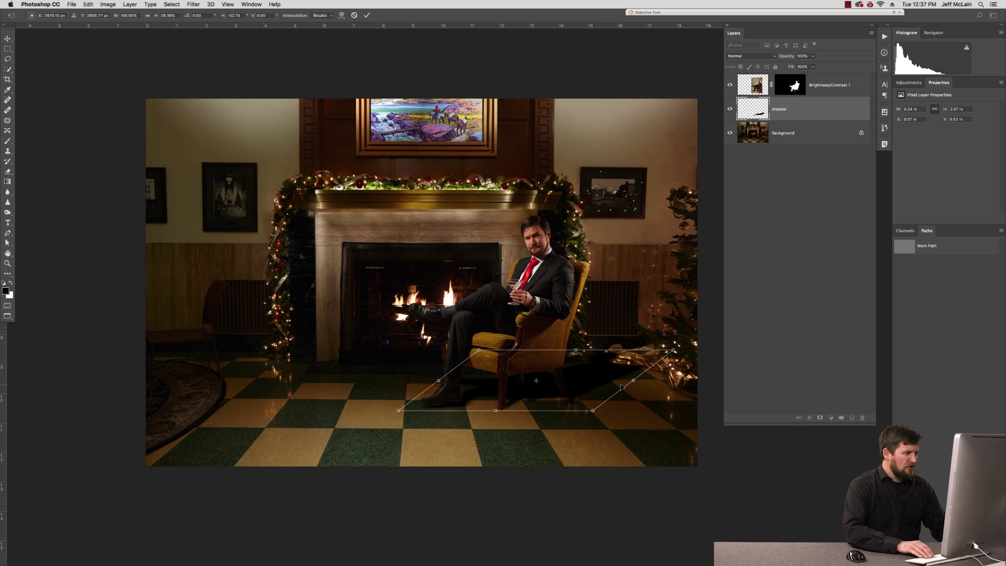
key("Left")
key("Left")
key("Left")
key("Up")
key("Up")
key("Up")
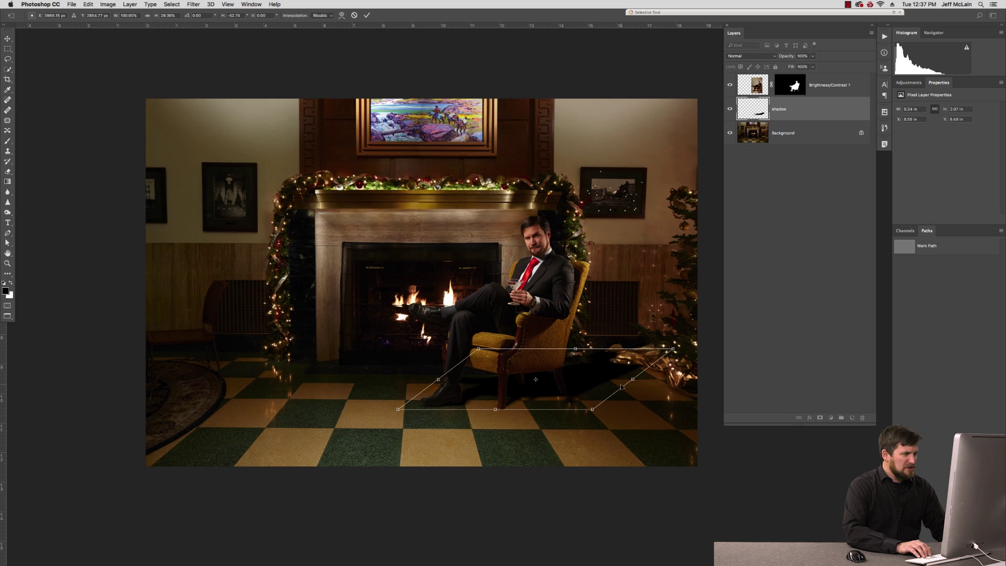
key("Return")
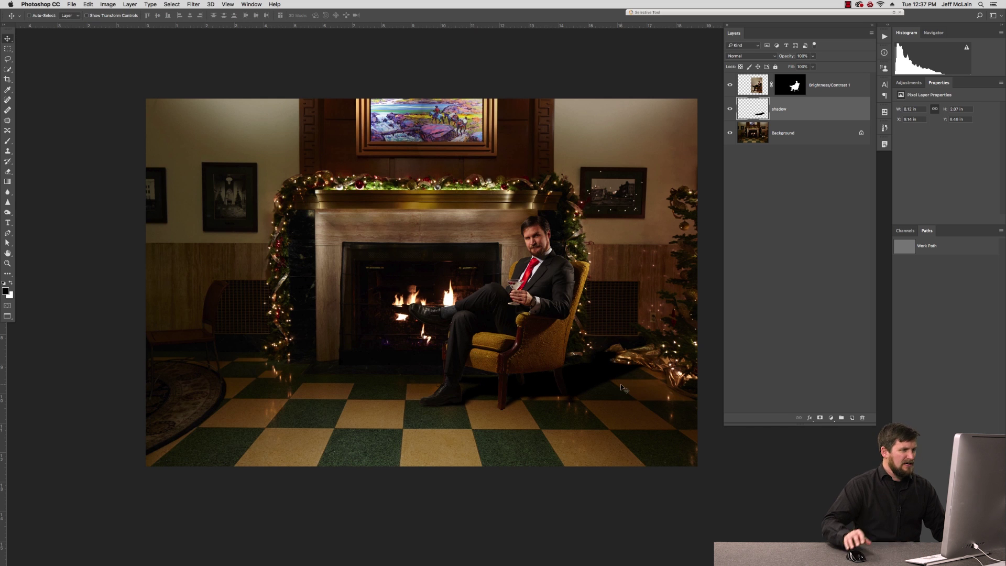
- Set the shadow layer's blend mode to Overlay at 50% opacity
left_click(761, 58)
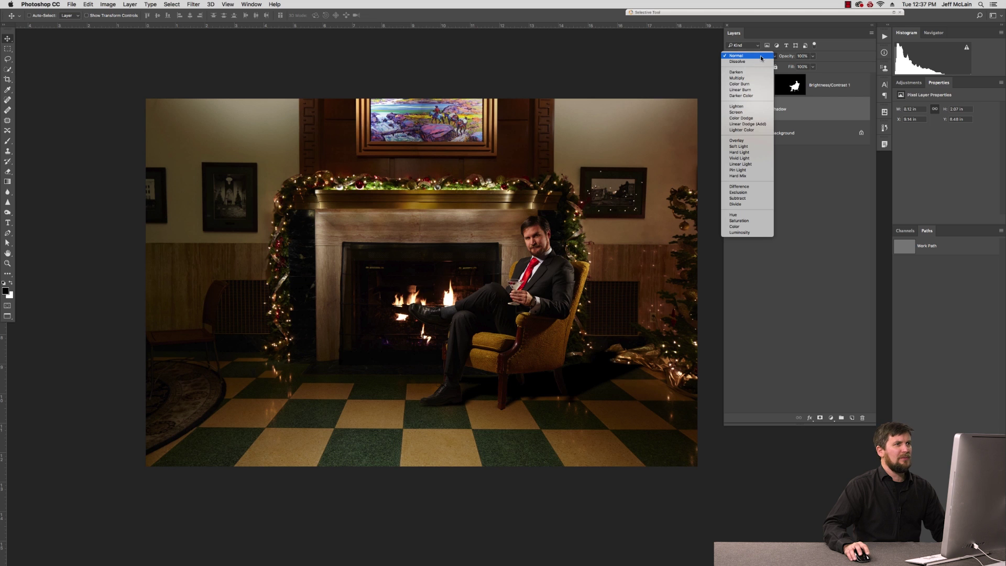
left_click(758, 143)
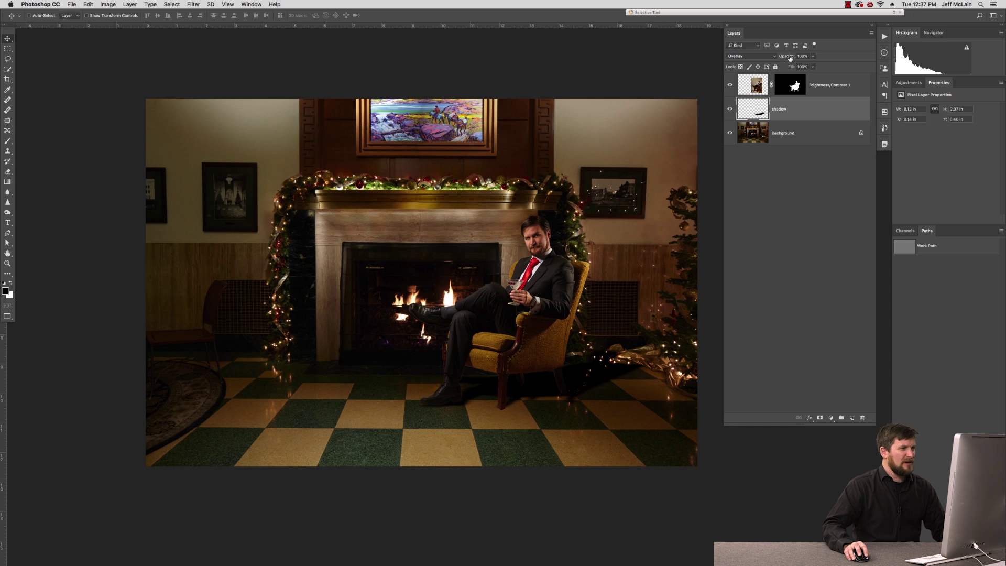
type("50")
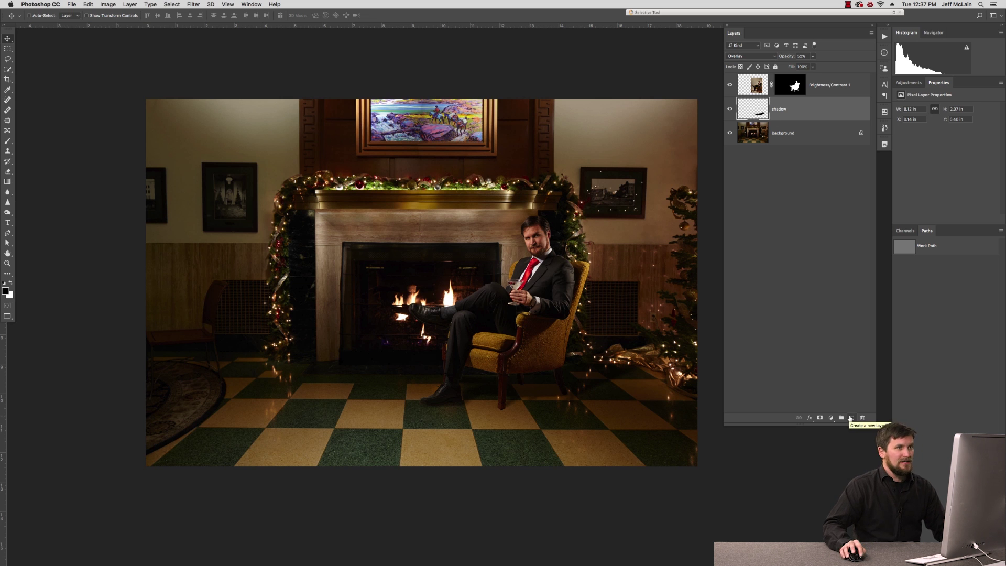
left_click(851, 418)
- Name the new layer 'foot shadow' and place a dark radial gradient blob under the foot
double_click(777, 111)
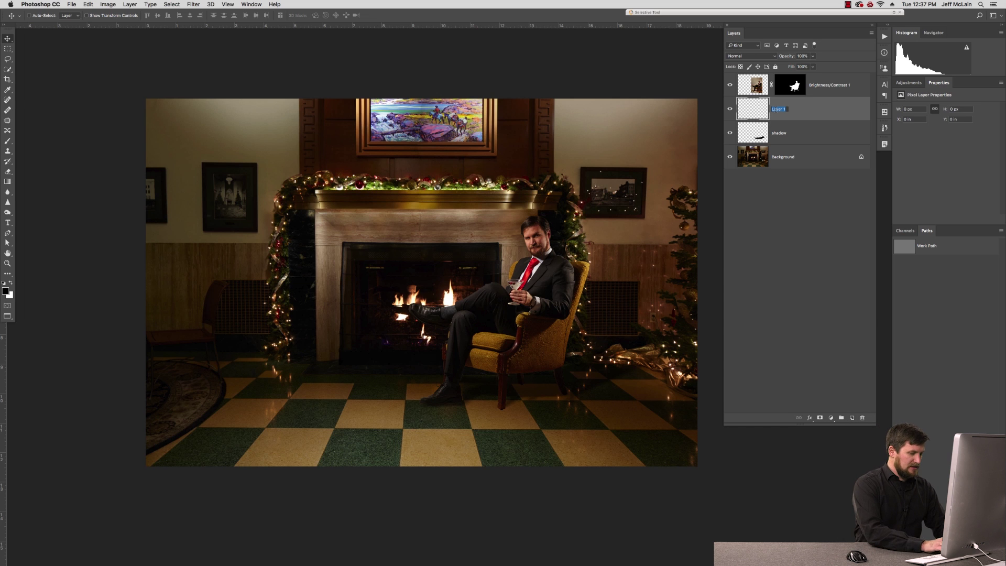
key("BackSpace")
type("ow")
key("Return")
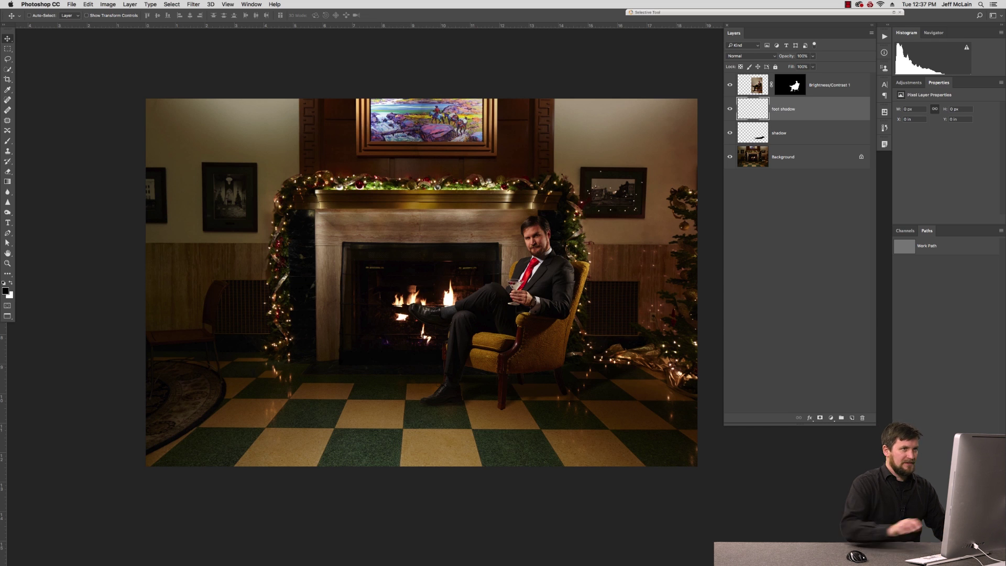
left_click(7, 182)
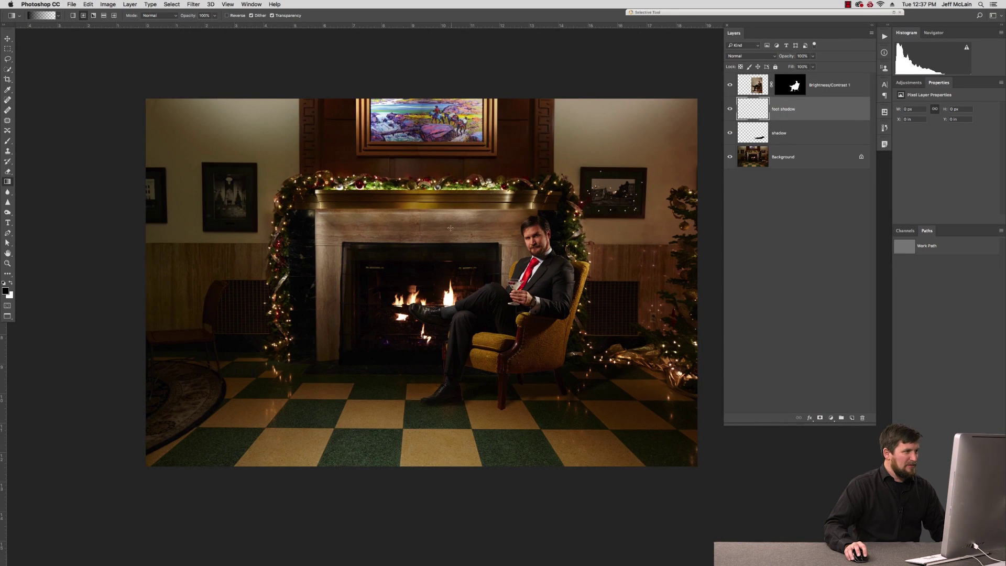
left_click_drag(449, 229, 475, 224)
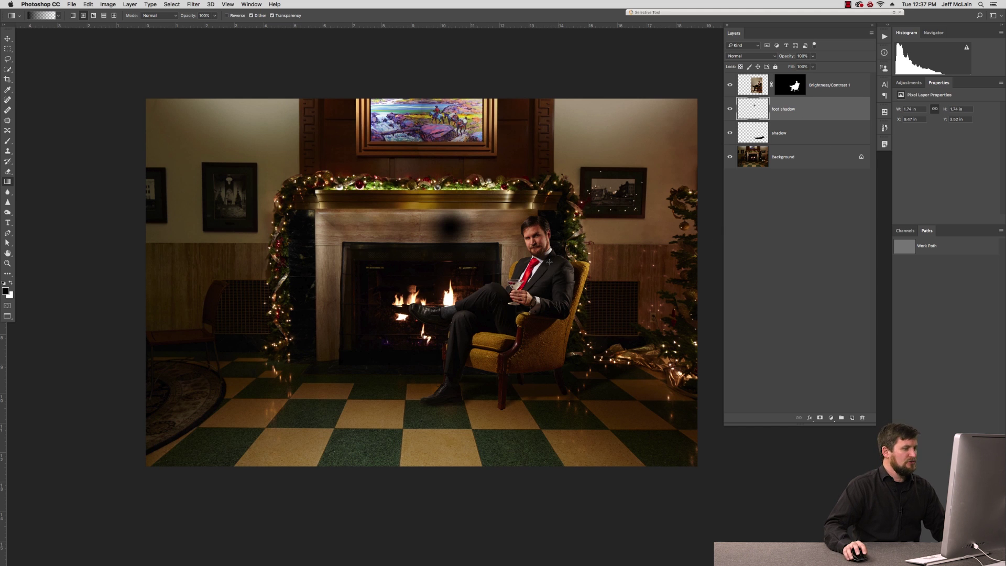
key("v")
left_click_drag(455, 229, 448, 401)
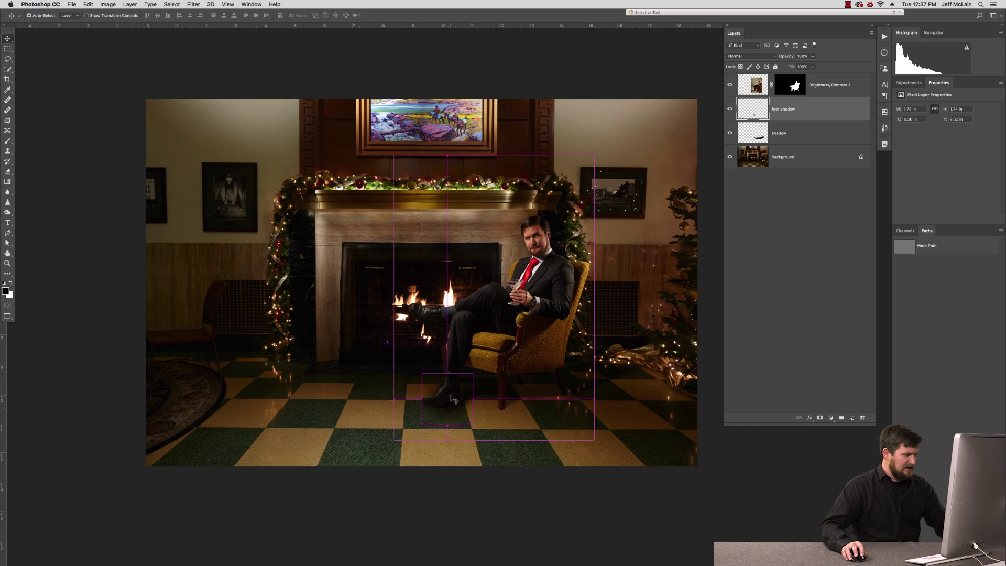
left_click_drag(448, 400, 386, 437)
scroll(420, 429, "up", 5)
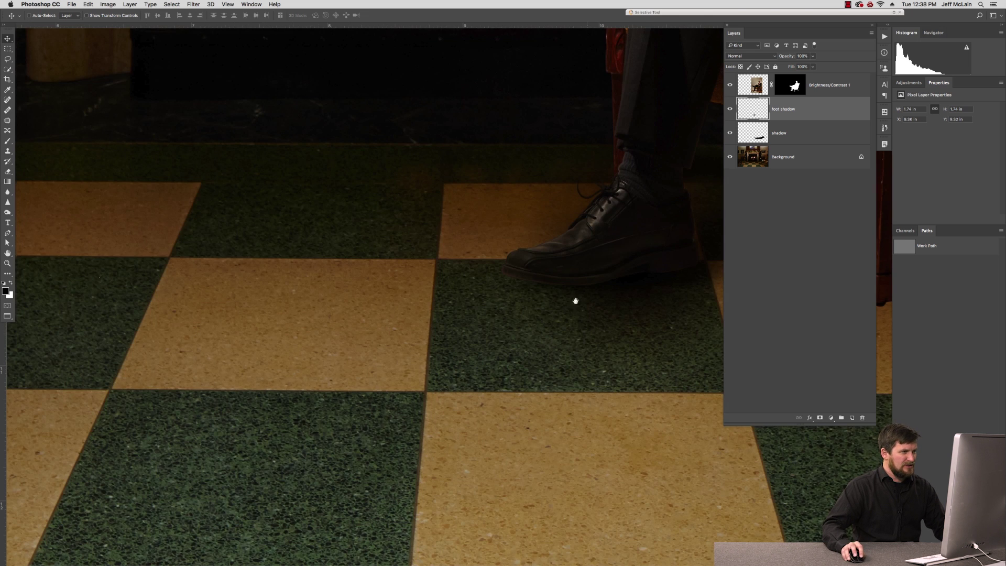
- Flatten, tilt and narrow the foot shadow with Free Transform into a thin patch under the shoe
left_click_drag(575, 301, 384, 374)
key("ctrl+t")
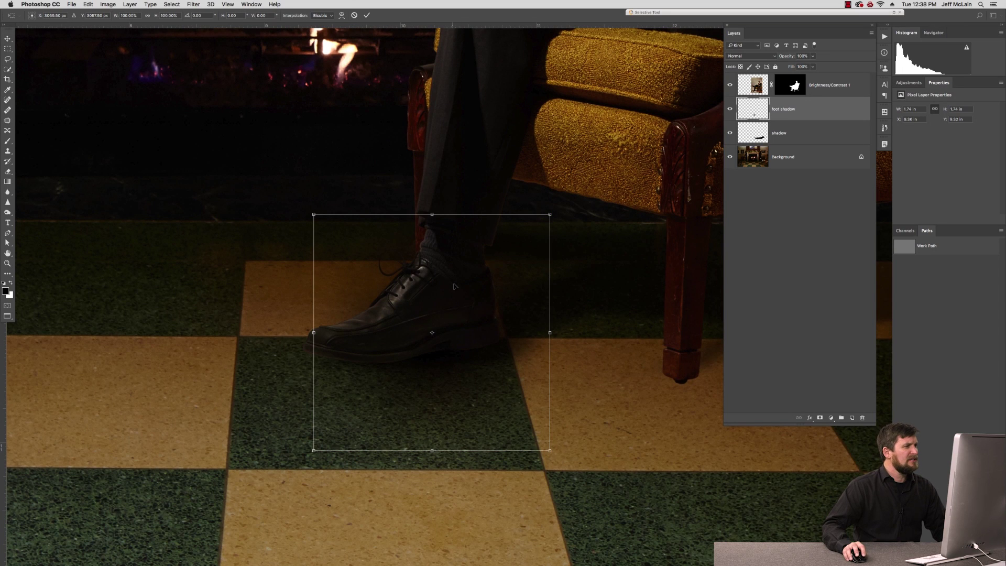
left_click_drag(312, 332, 250, 333)
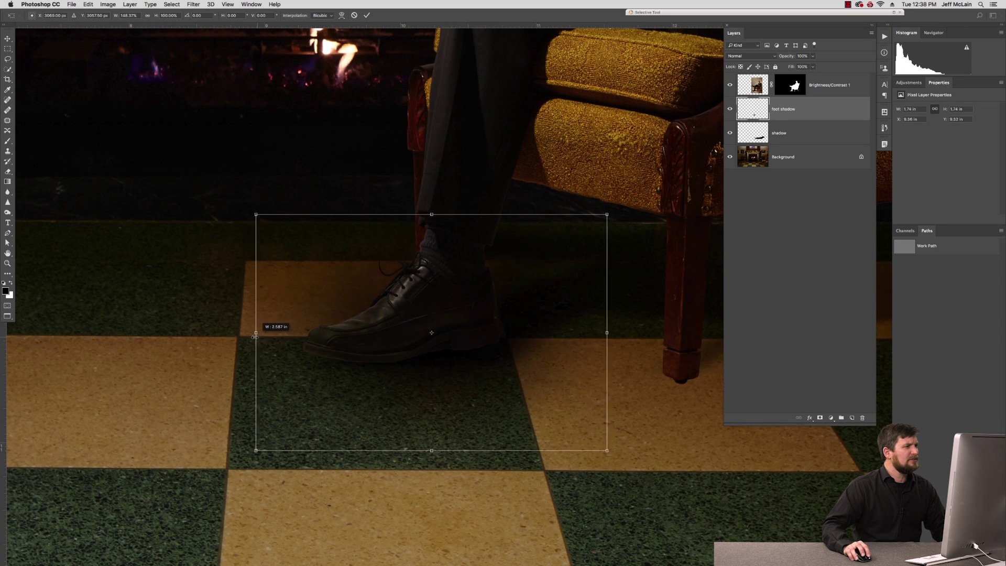
left_click_drag(430, 214, 431, 270)
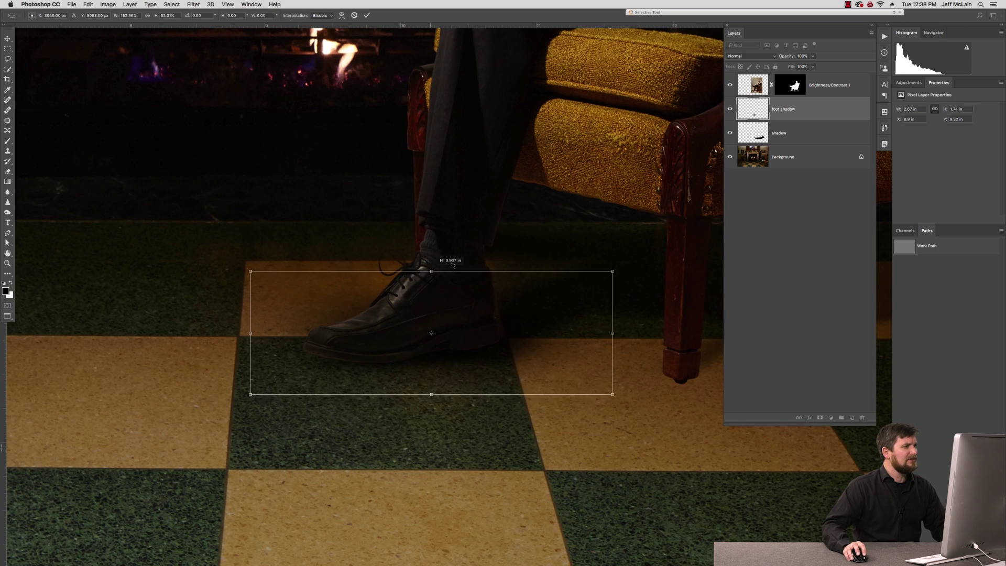
left_click_drag(533, 239, 509, 218)
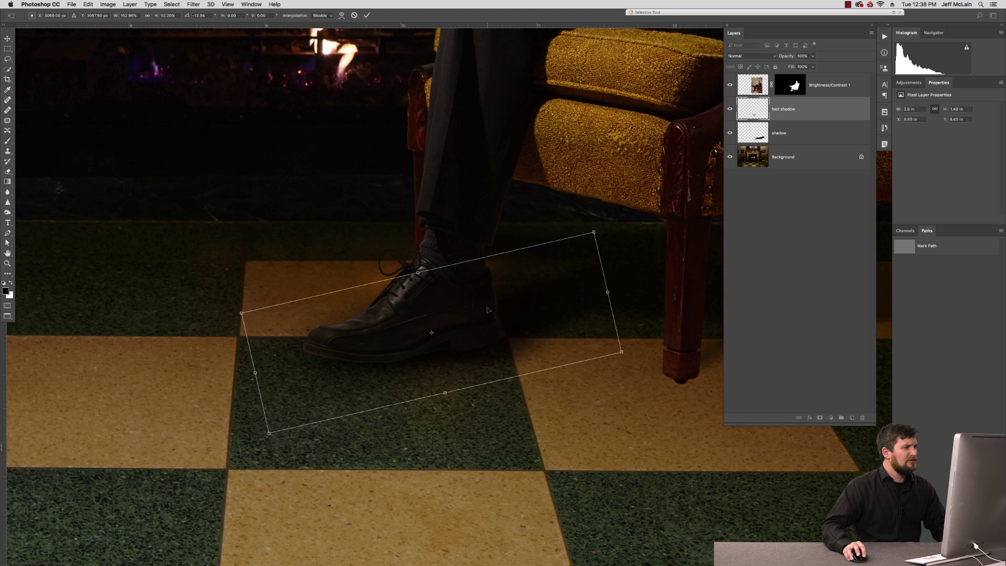
mouse_move(488, 305)
left_mouse_down()
mouse_move(481, 324)
mouse_move(474, 314)
left_mouse_up()
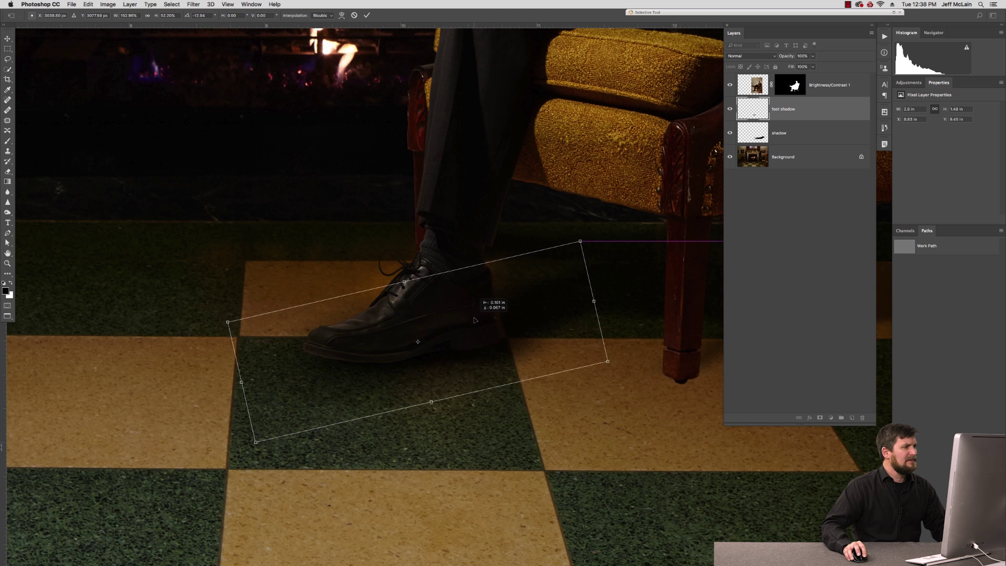
left_click_drag(406, 278, 426, 337)
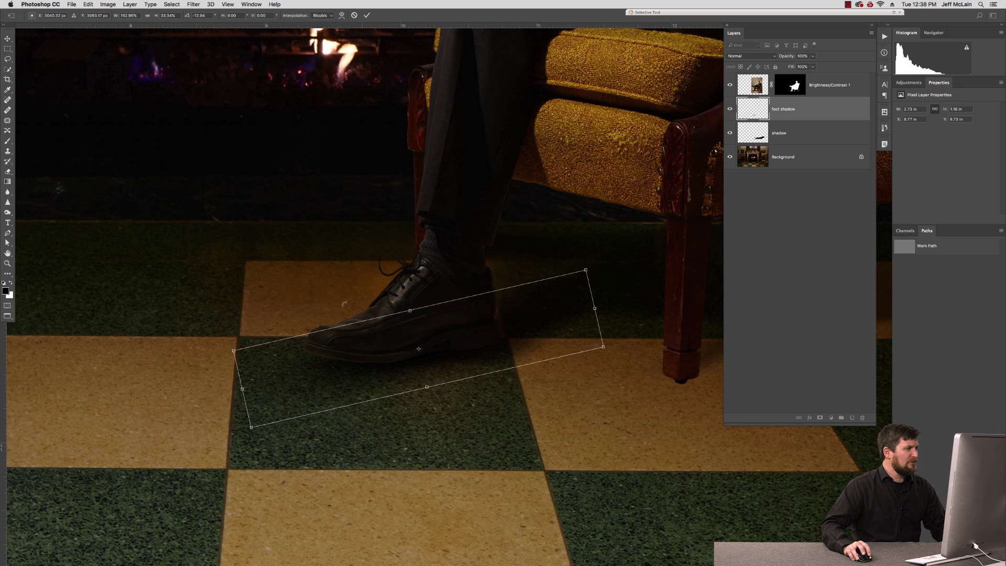
left_click_drag(633, 295, 585, 312)
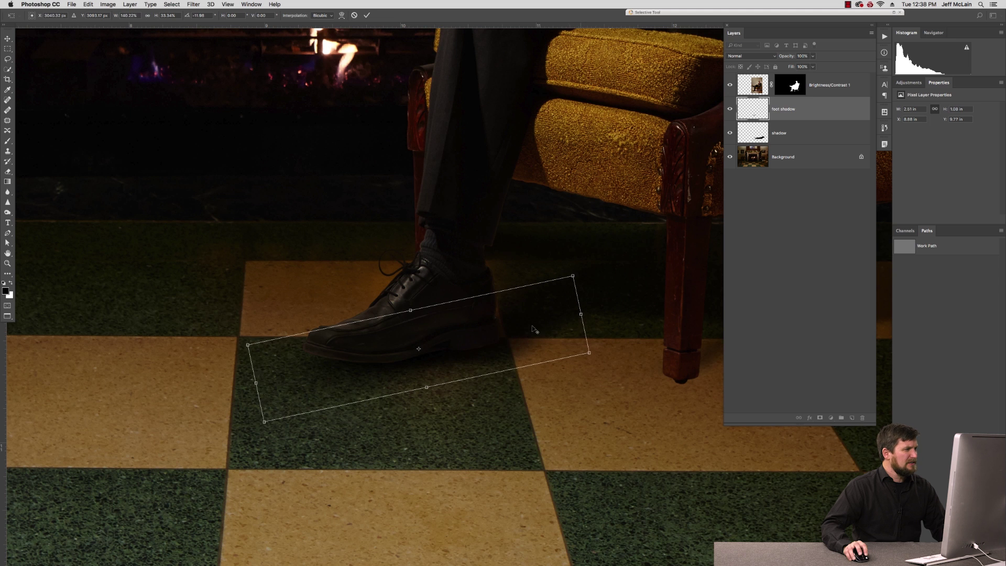
left_click_drag(532, 331, 532, 327)
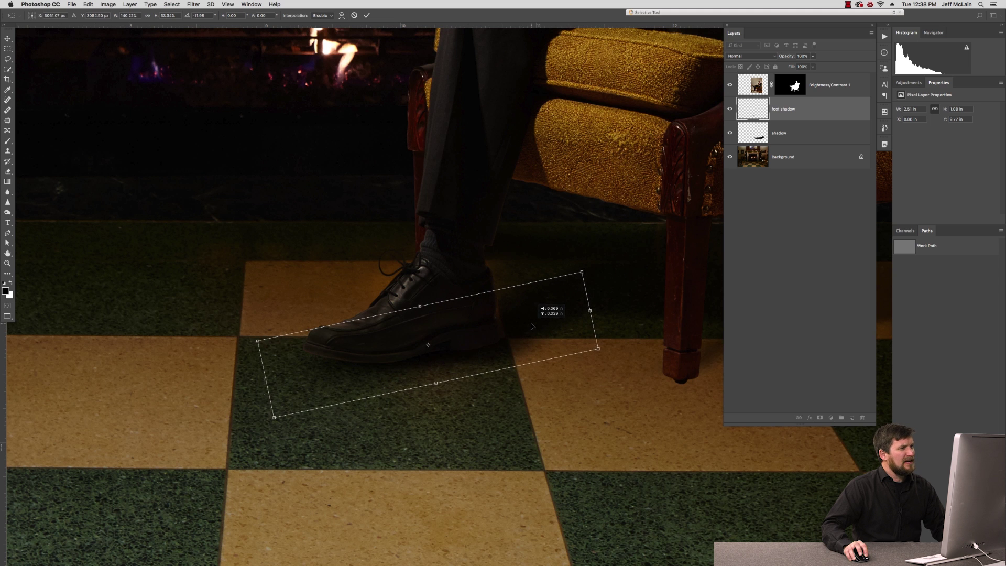
key("Return")
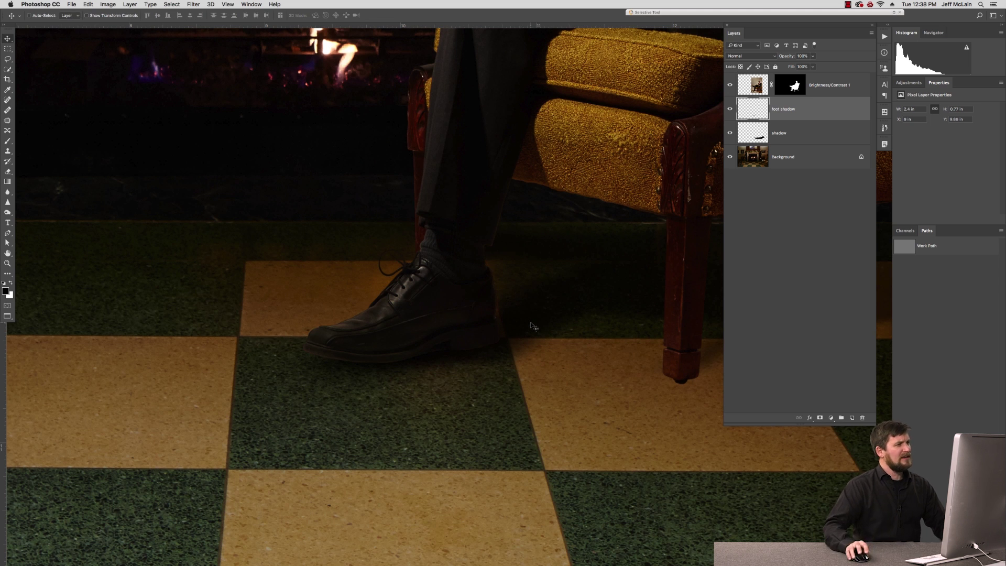
left_click_drag(558, 291, 421, 268)
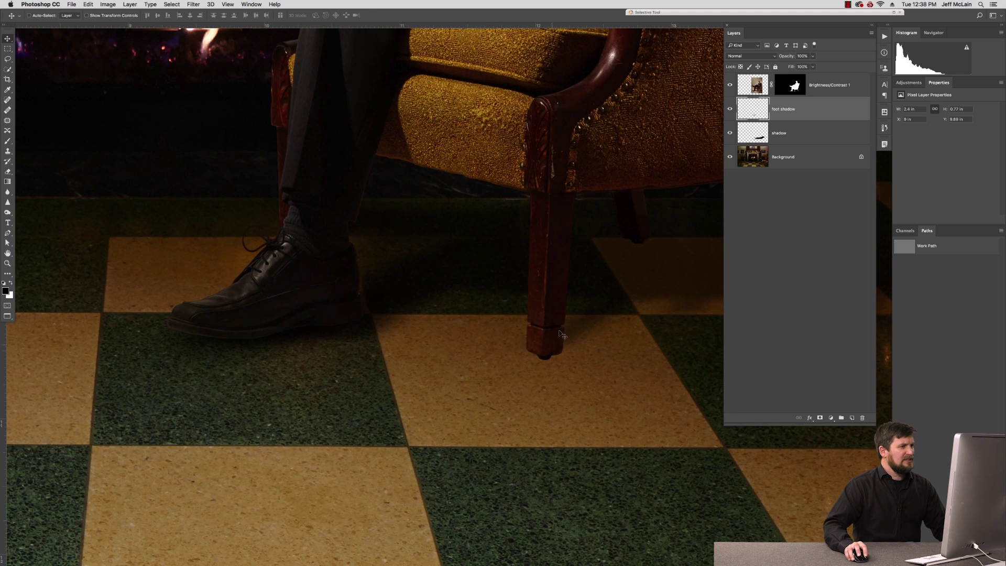
- Create a 'foreground chair leg shad' layer with a dark gradient spot under the front leg
key("g")
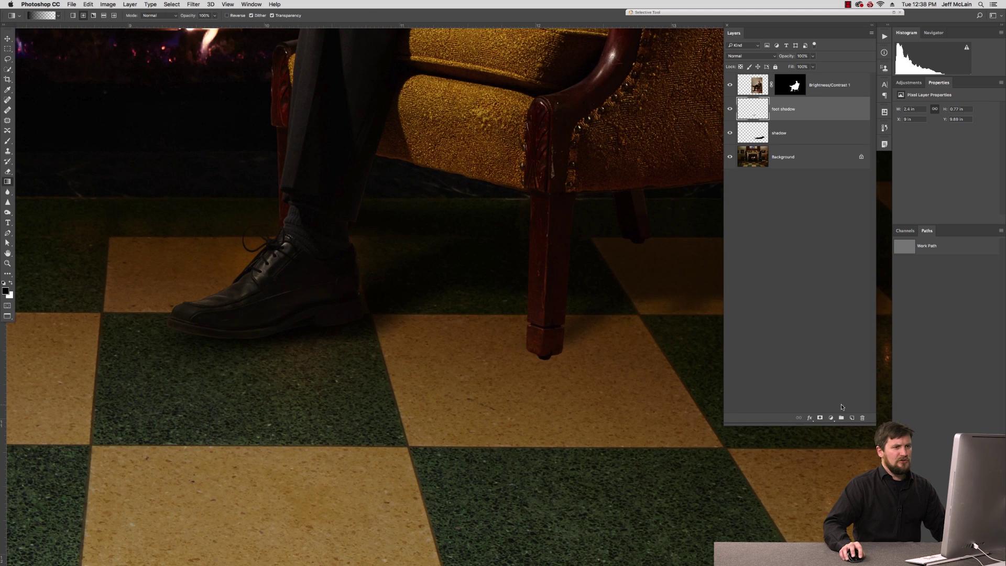
left_click(853, 419)
double_click(778, 109)
type("tone")
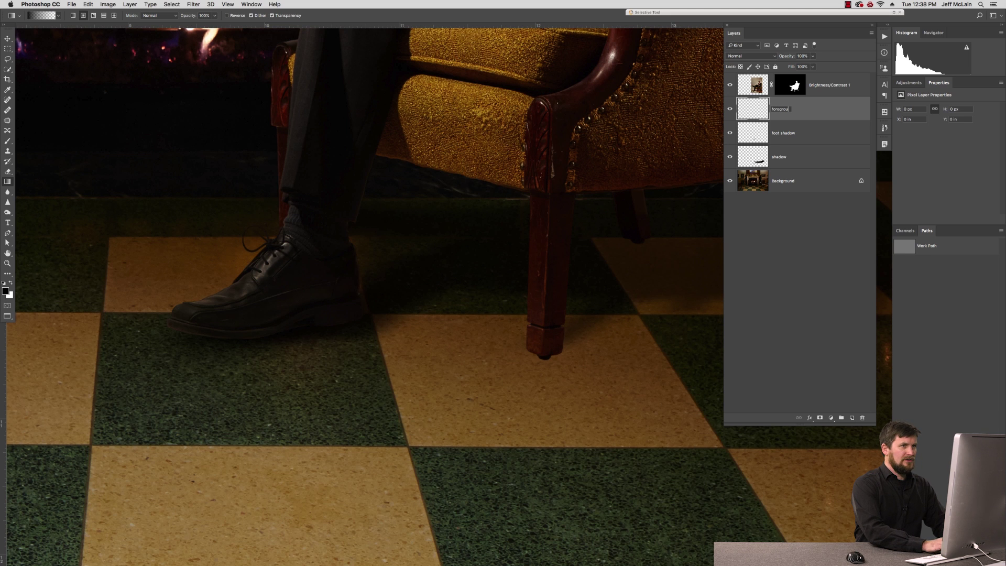
type("reground chair leg sha")
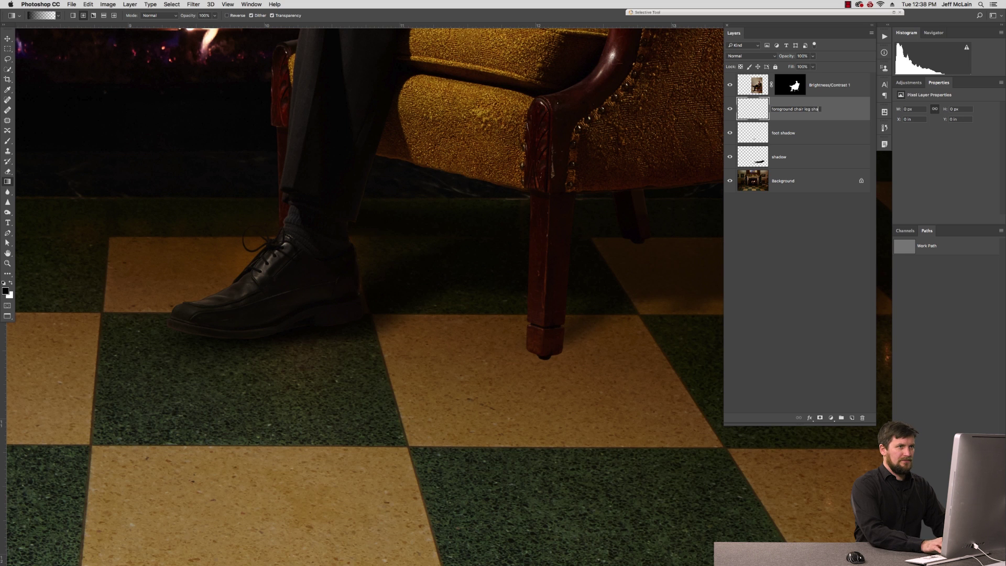
key("Return")
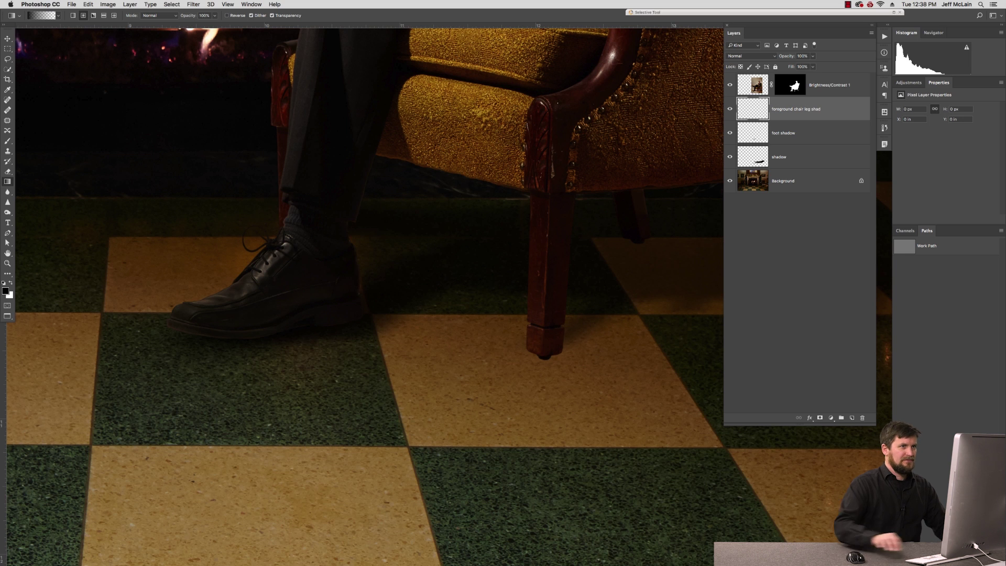
left_click(494, 416)
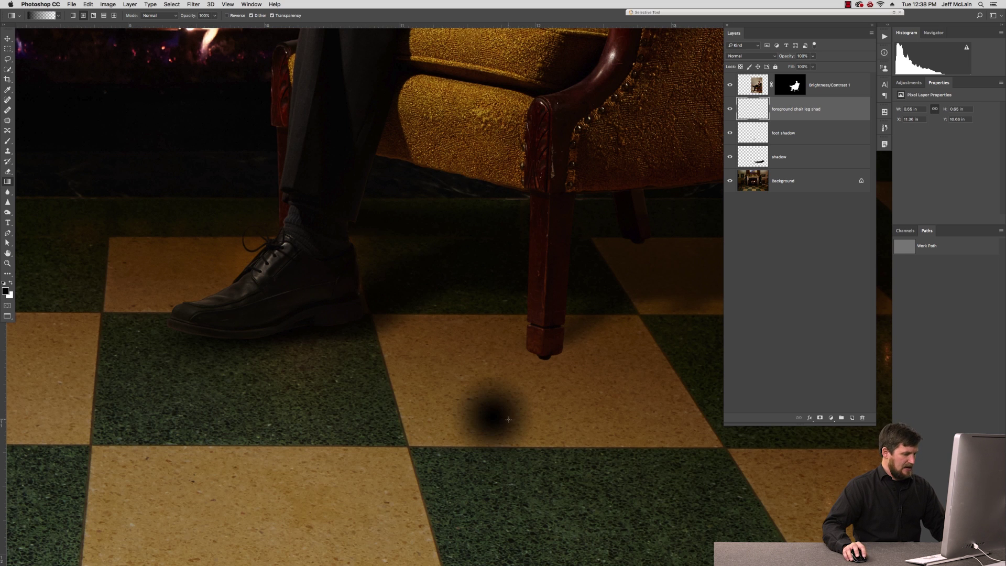
key("v")
left_click_drag(499, 407, 549, 347)
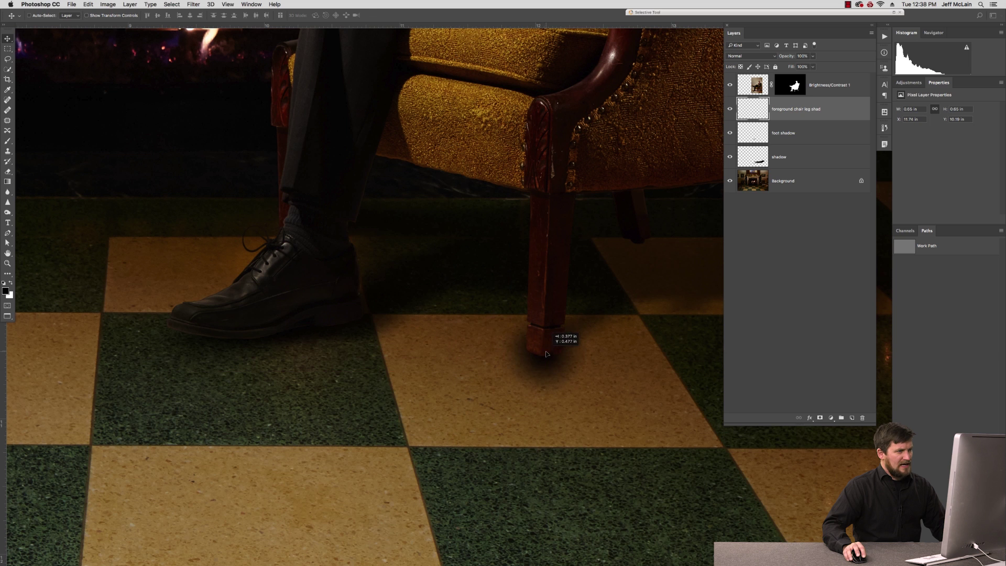
- Skew and narrow the leg shadow with Free Transform so it slants up to the right
key("ctrl+t")
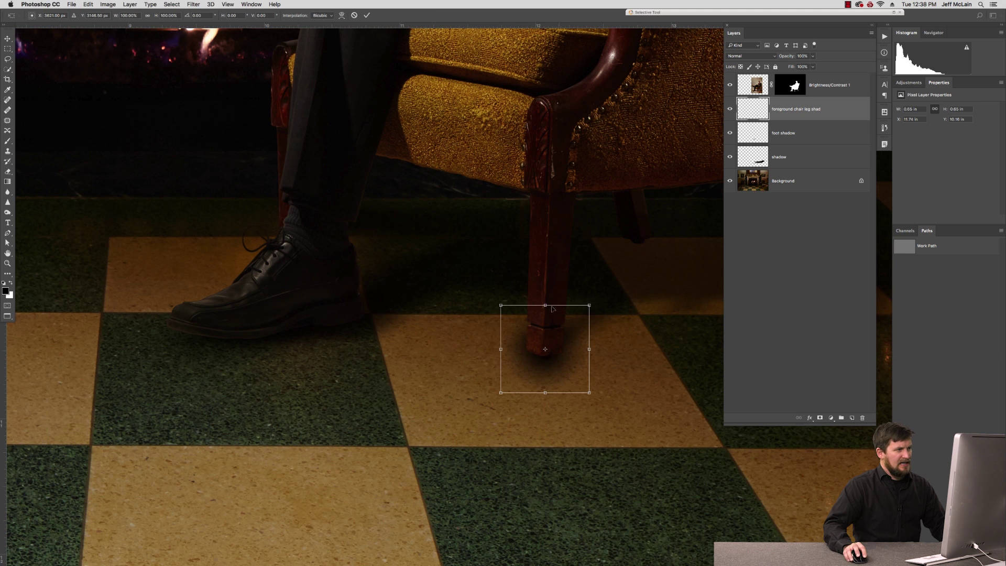
left_click_drag(553, 307, 583, 278)
left_click_drag(570, 358, 575, 362)
left_click_drag(584, 281, 603, 265)
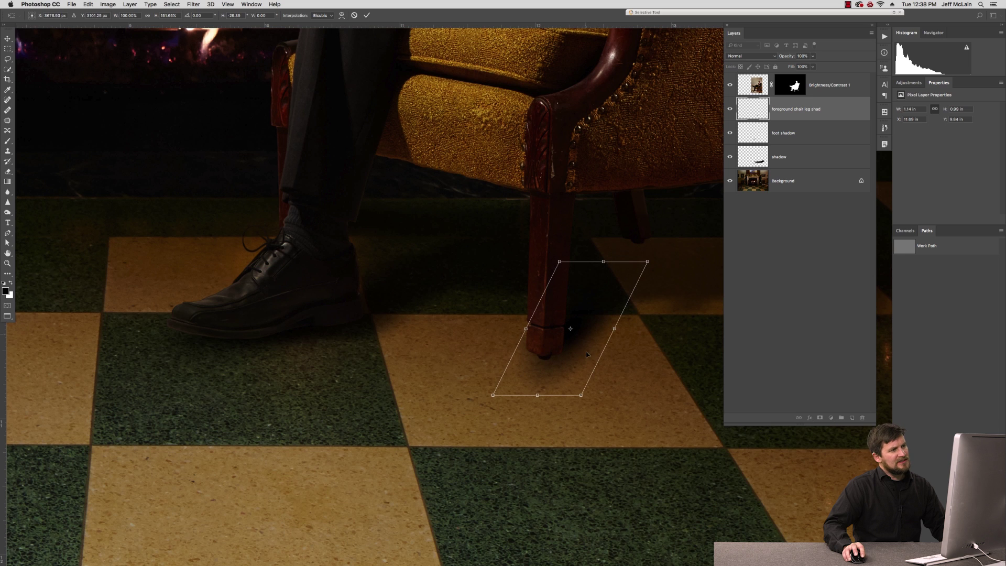
left_click_drag(581, 366, 574, 367)
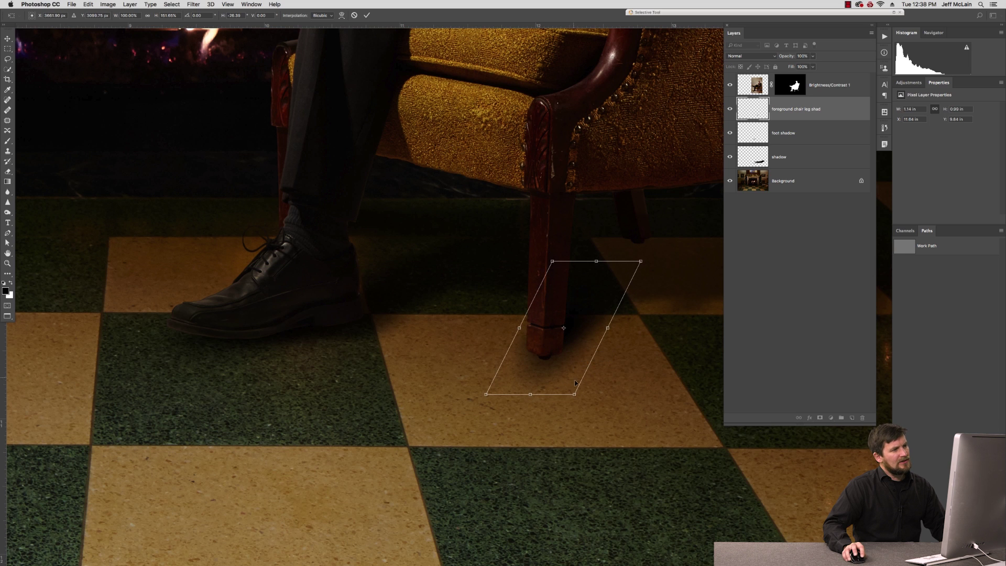
left_click_drag(603, 324, 583, 350)
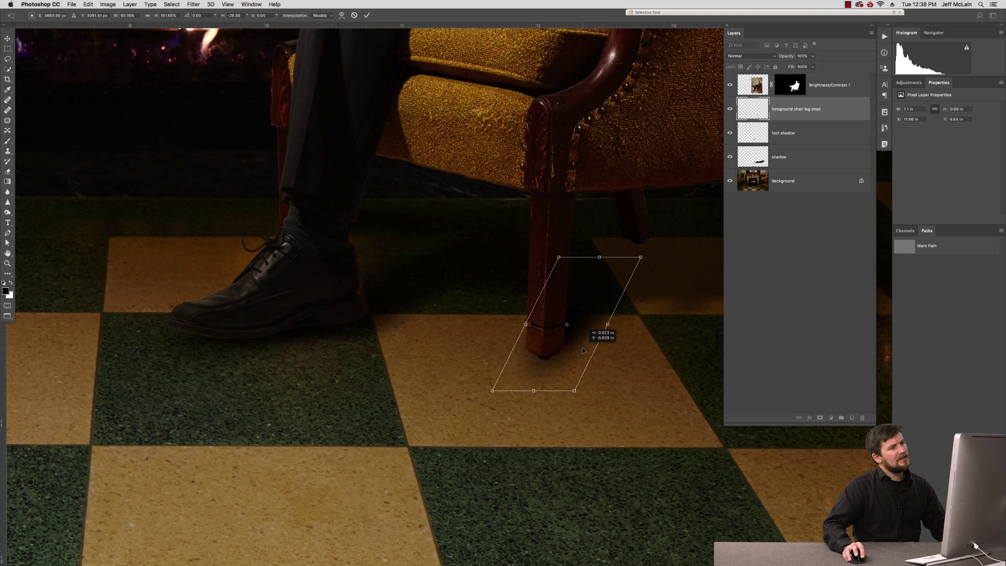
key("Return")
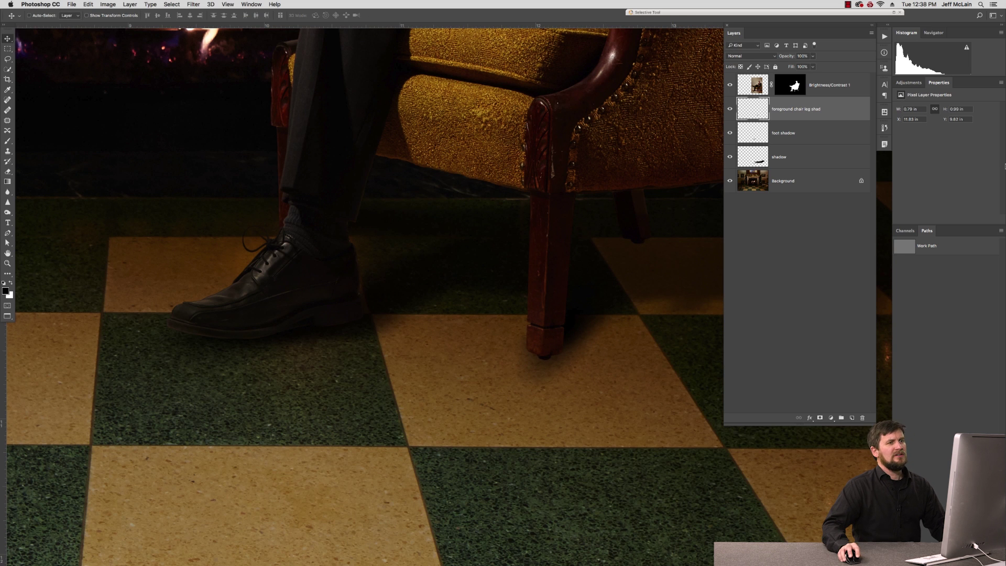
- Set the chair leg shadow layer to Overlay blending
left_click(776, 56)
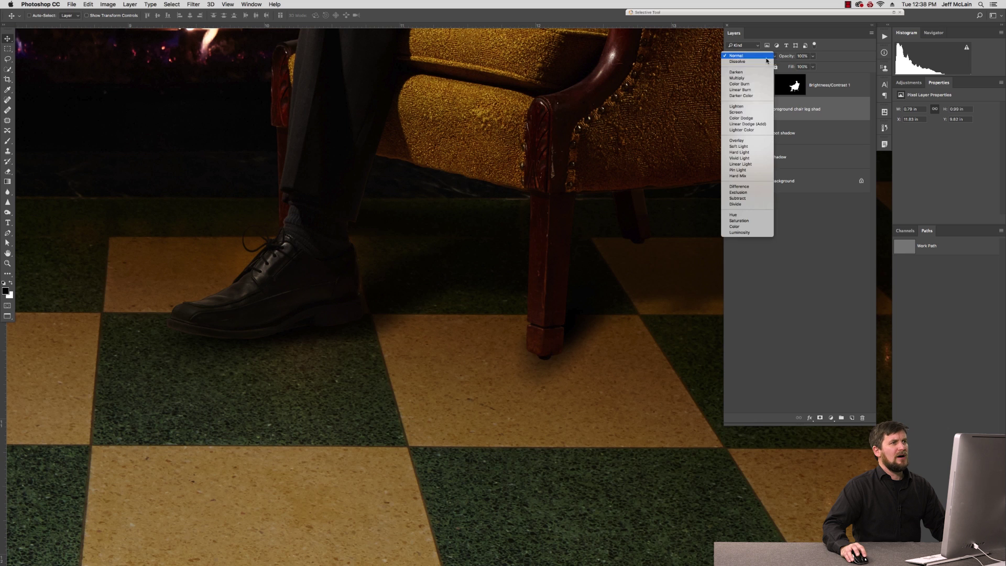
left_click(750, 144)
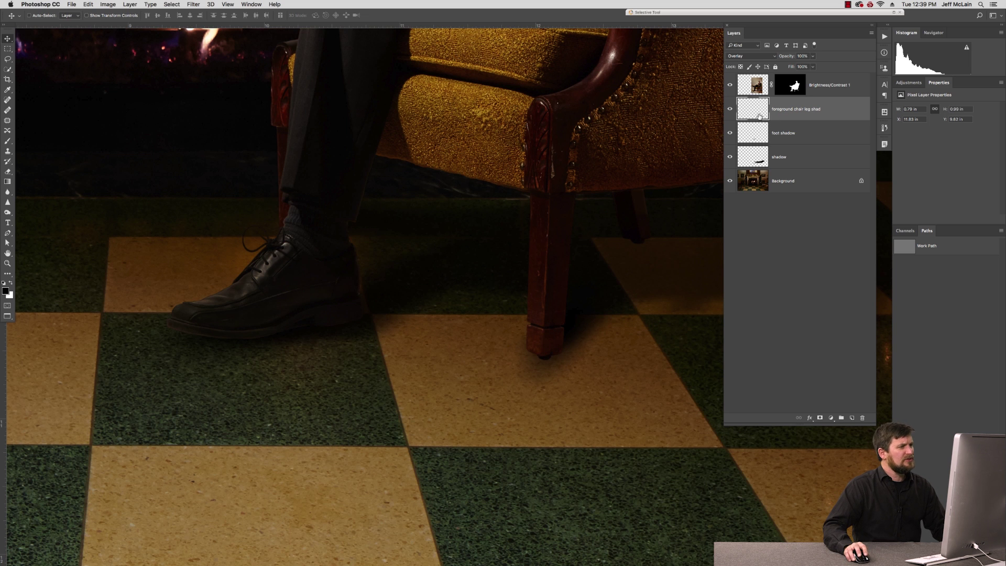
key("g")
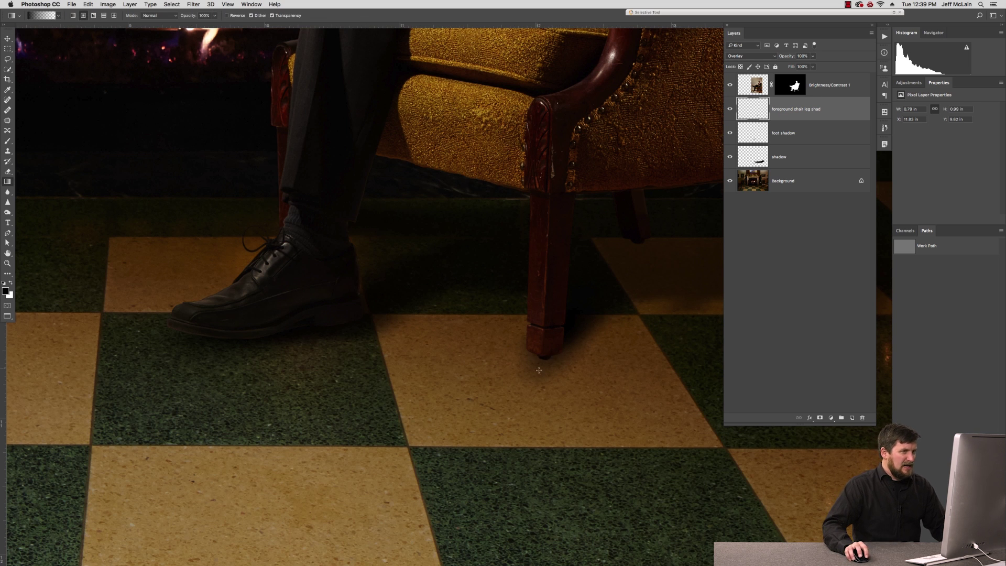
- Add a 'fore base shad' layer with a small dark gradient spot under the chair leg
left_click(853, 418)
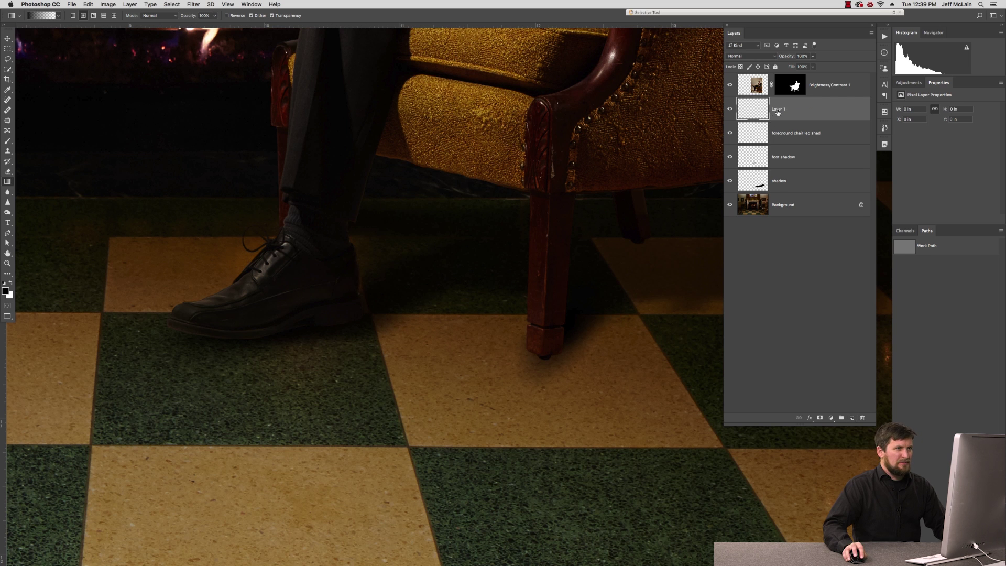
double_click(777, 109)
type("fi bod")
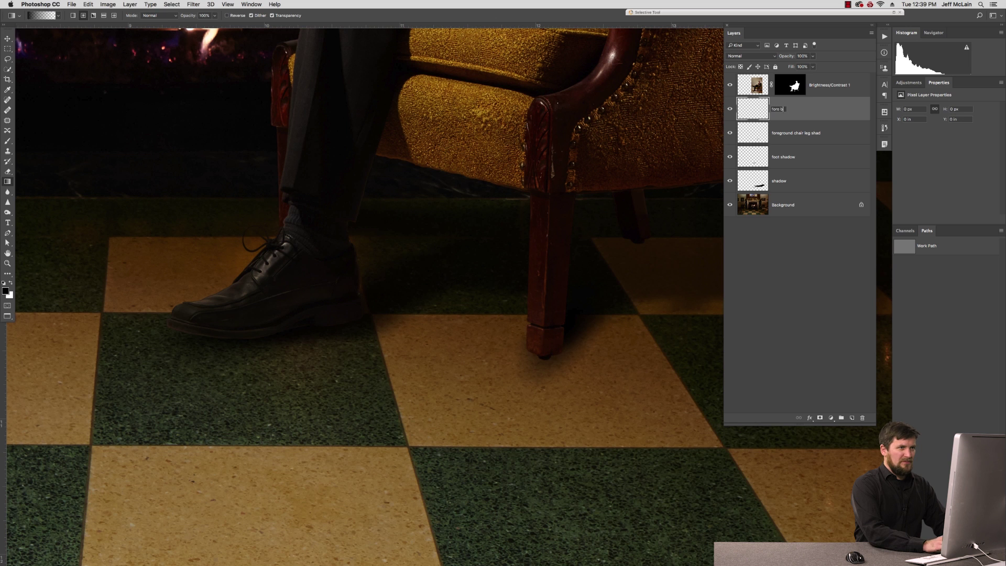
type("had")
key("Return")
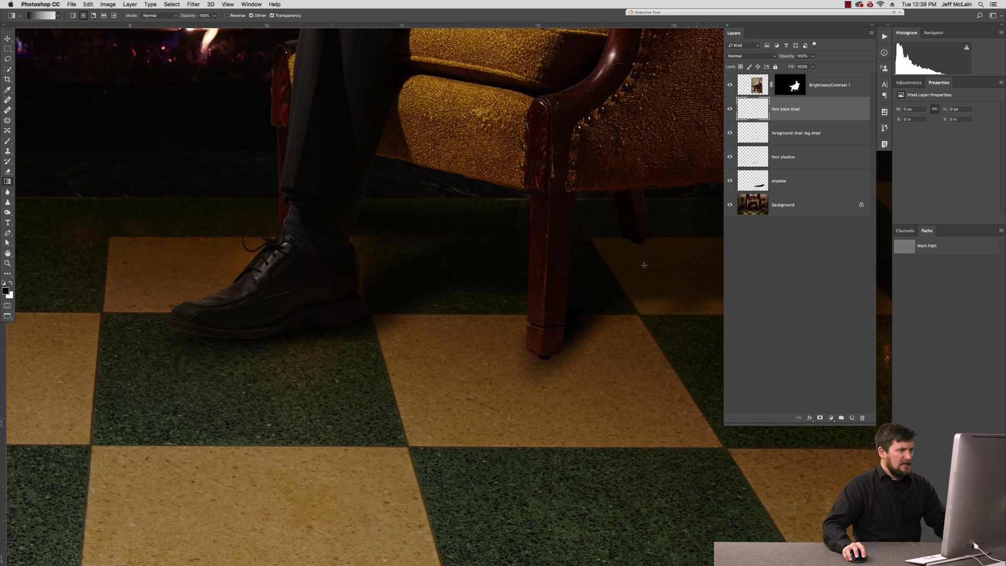
mouse_move(544, 388)
left_mouse_down()
mouse_move(560, 383)
mouse_move(553, 359)
left_mouse_up()
key("v")
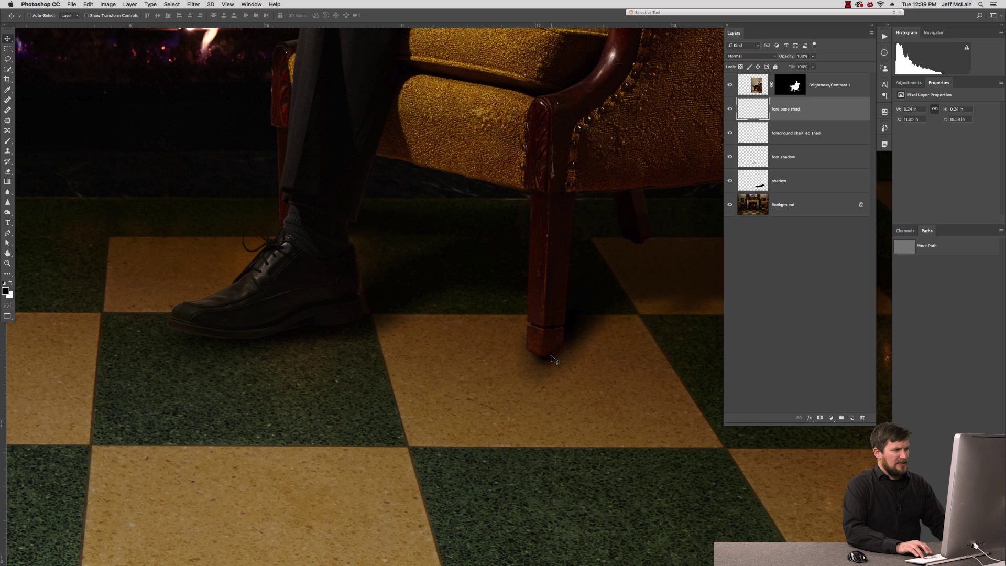
- Shrink the base shadow spot with Free Transform and zoom out to the whole scene
key("ctrl+t")
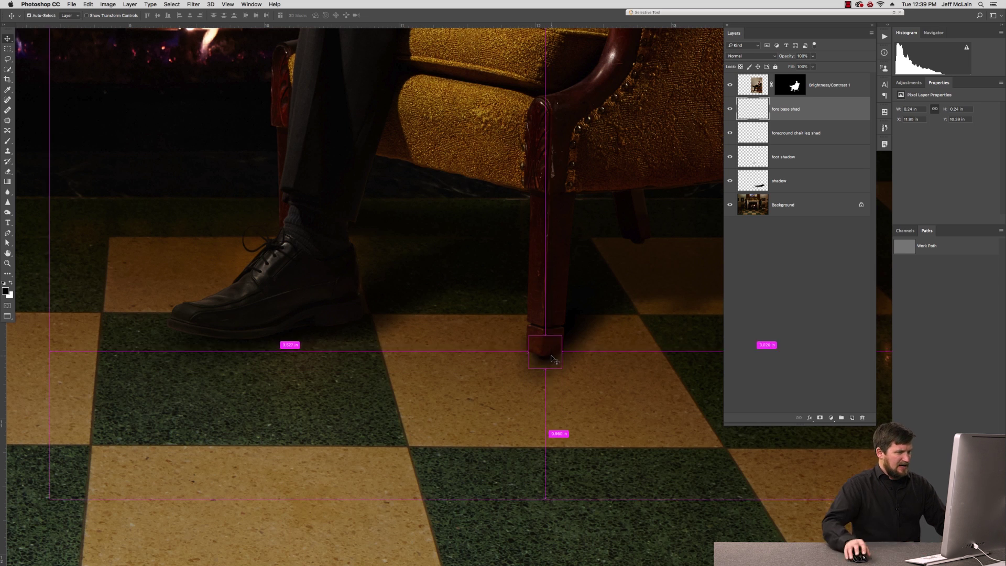
left_click_drag(562, 352, 549, 358)
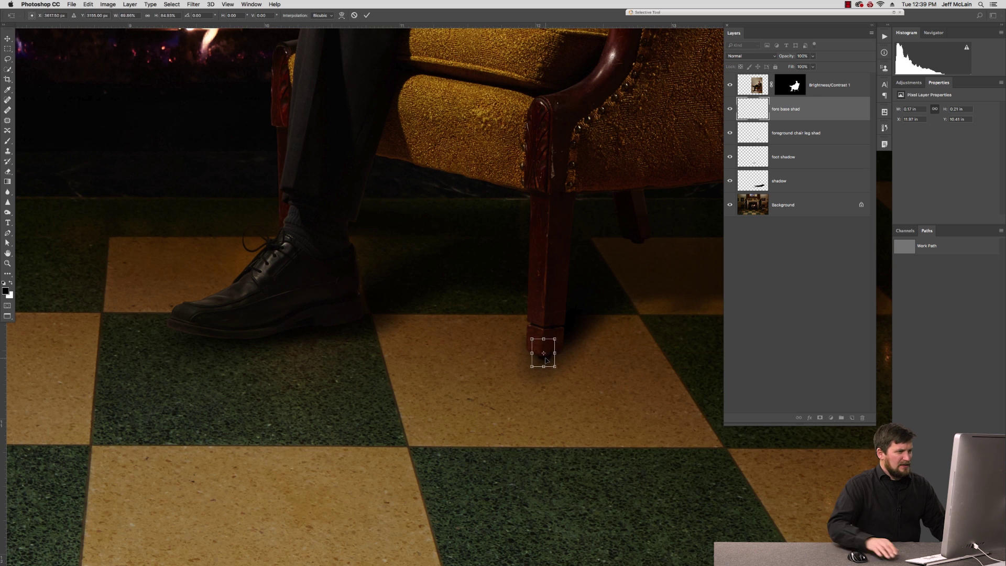
key("Return")
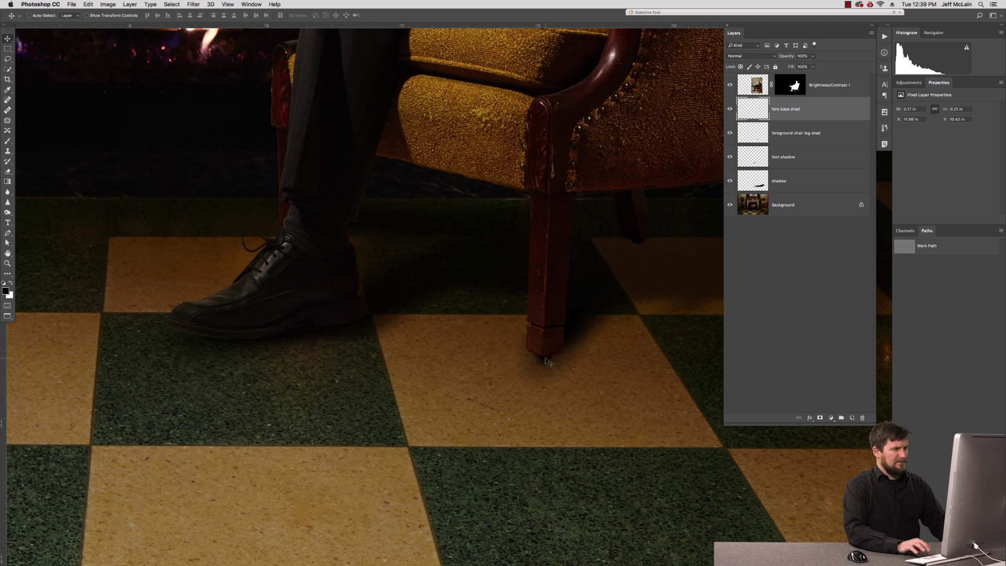
key("ctrl+0")
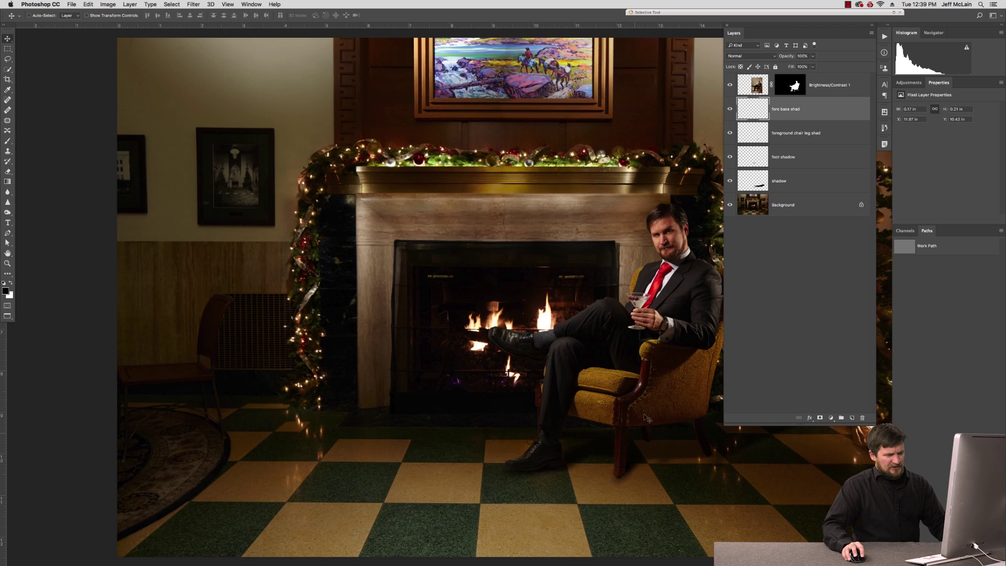
scroll(621, 428, "up", 5)
- Add a 'rear right' layer with a dark gradient painted beneath the rear chair leg
left_click_drag(613, 424, 508, 339)
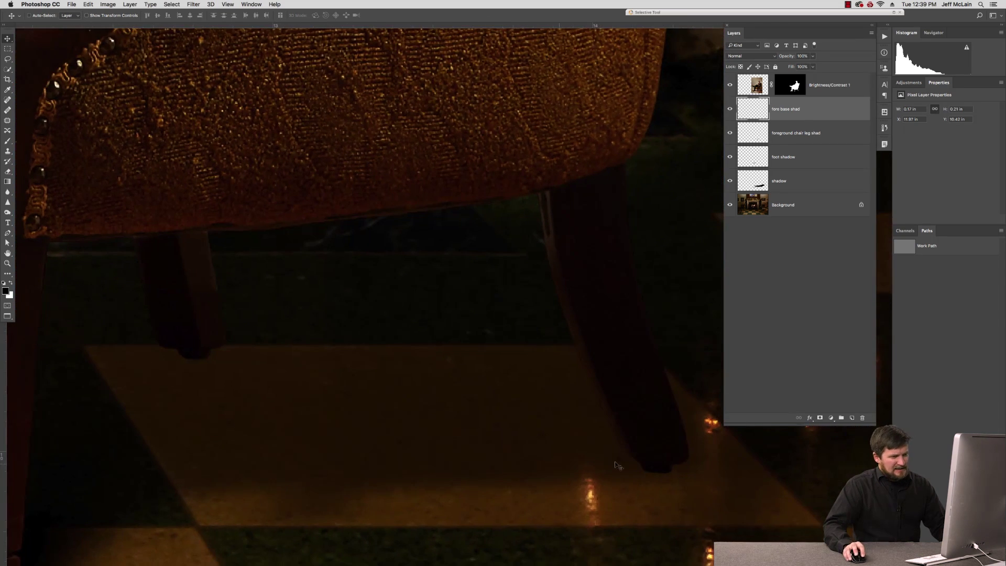
left_click_drag(674, 486, 569, 385)
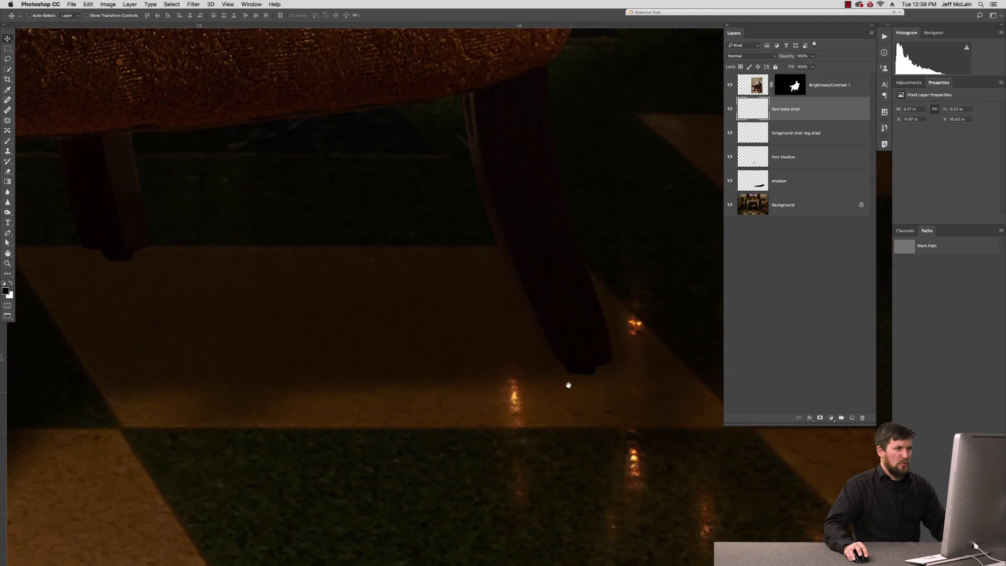
left_click(852, 420)
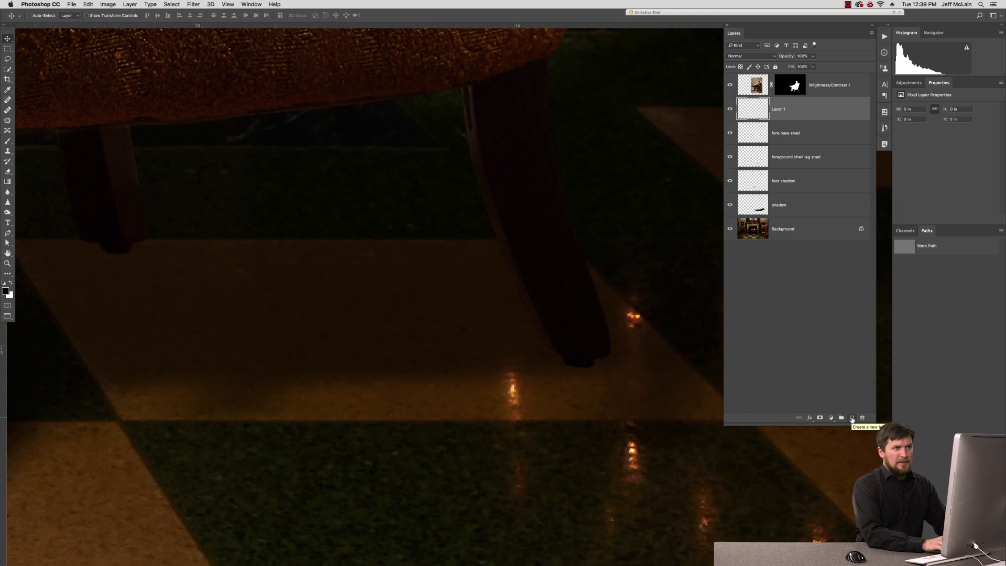
key("a")
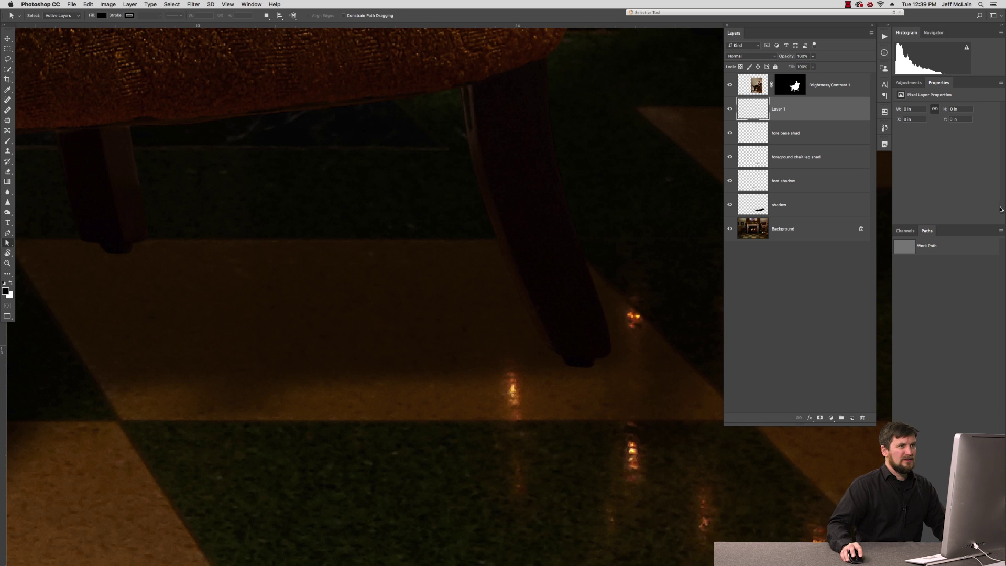
double_click(778, 109)
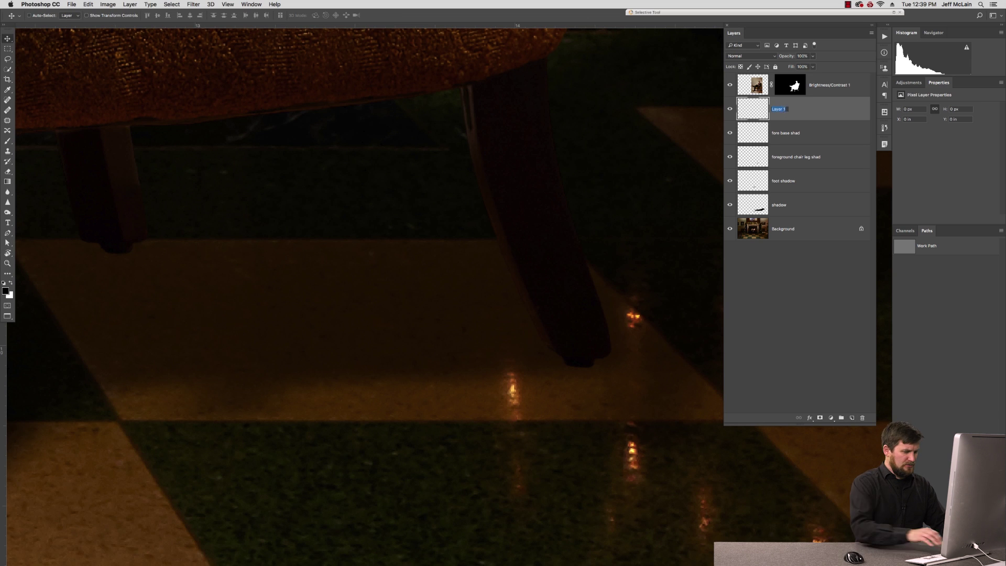
type("rear right")
key("Return")
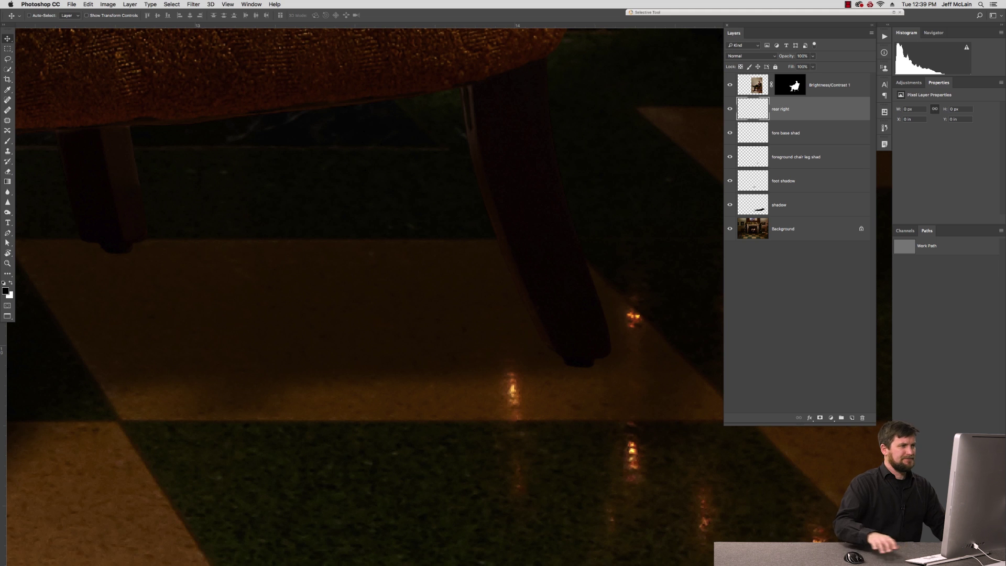
key("g")
left_click_drag(618, 370, 585, 387)
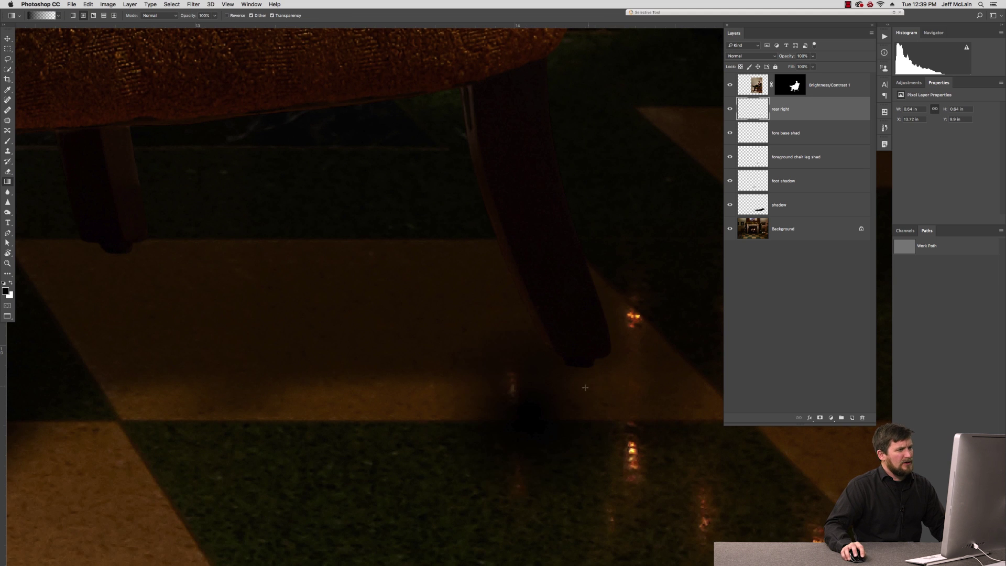
- Move, skew, rotate and narrow the rear shadow with Free Transform along the floor
key("ctrl+minus")
key("ctrl+t")
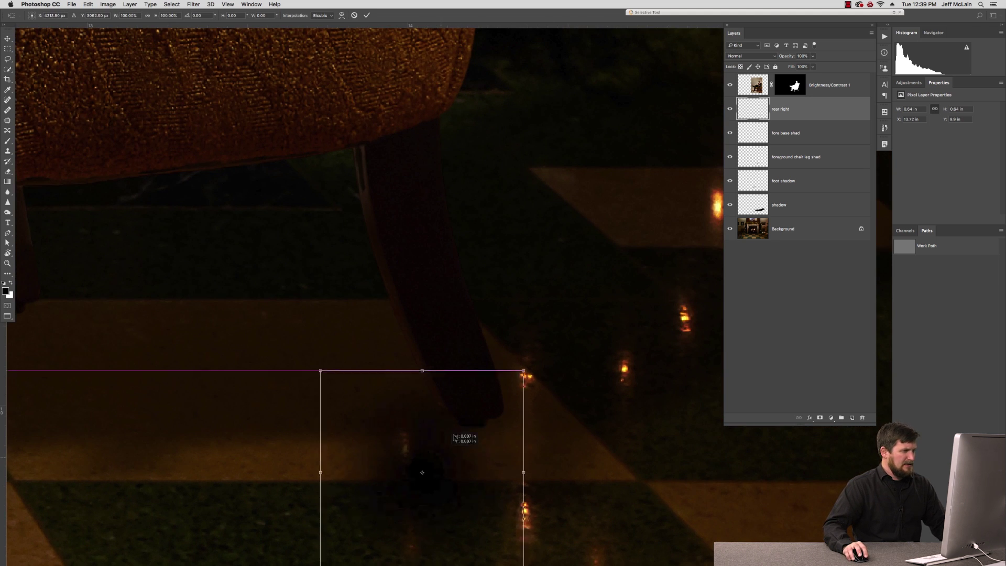
mouse_move(444, 451)
left_mouse_down()
mouse_move(479, 395)
mouse_move(504, 387)
left_mouse_up()
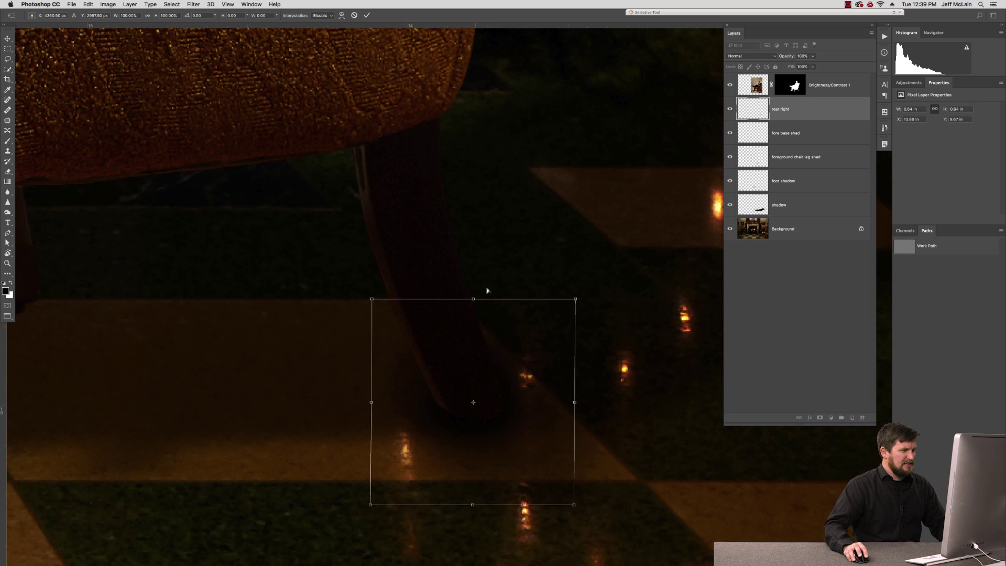
left_click_drag(472, 298, 572, 207)
left_click_drag(563, 465, 555, 467)
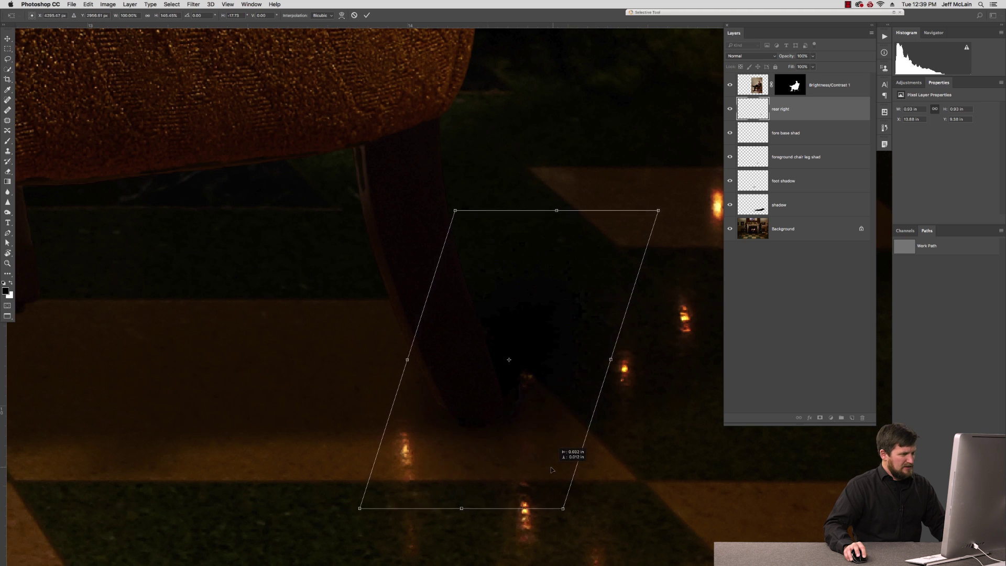
left_click_drag(593, 497, 590, 355)
left_click_drag(548, 386, 555, 390)
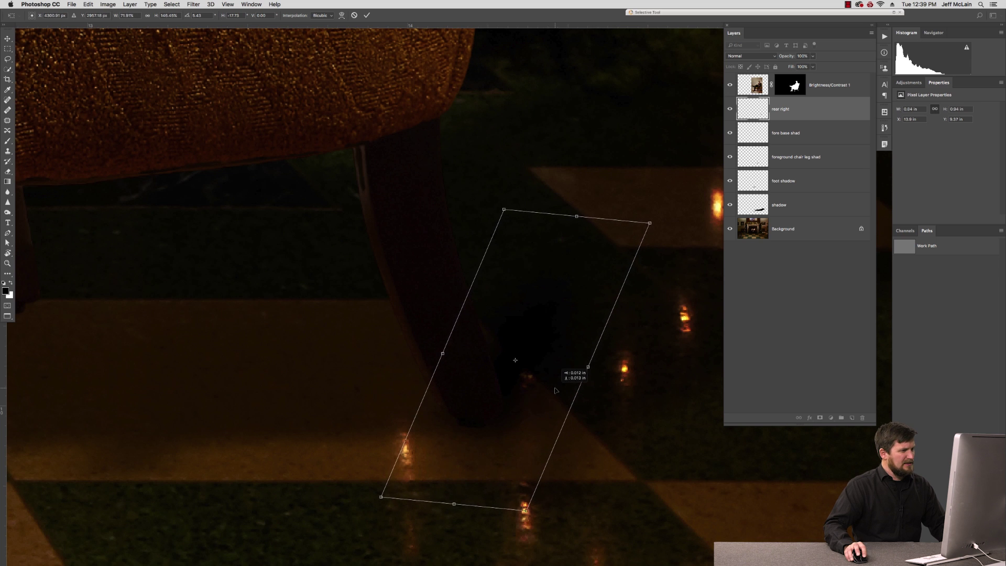
key("Return")
key("g")
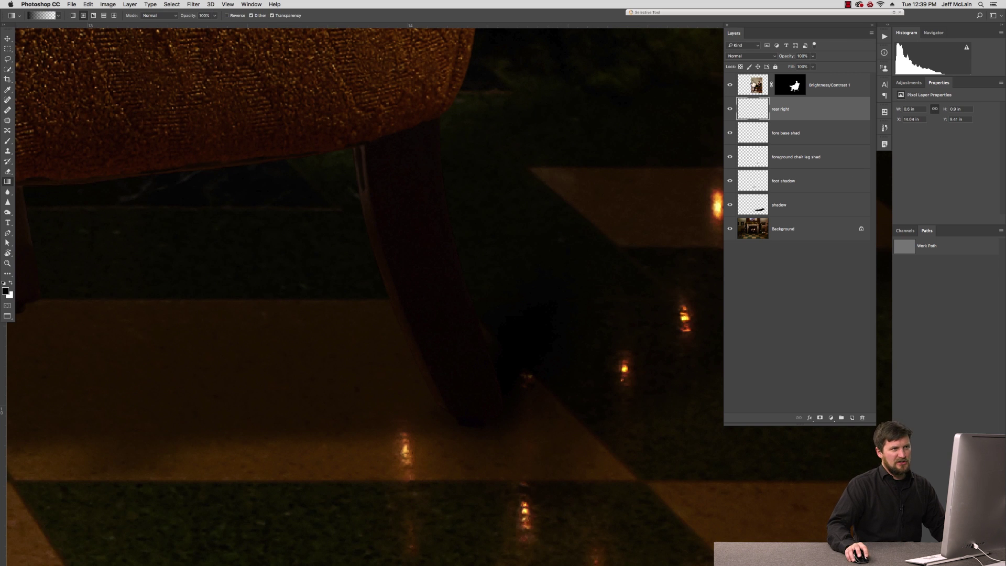
- Set the 'rear right' shadow layer to Overlay blending
left_click(748, 58)
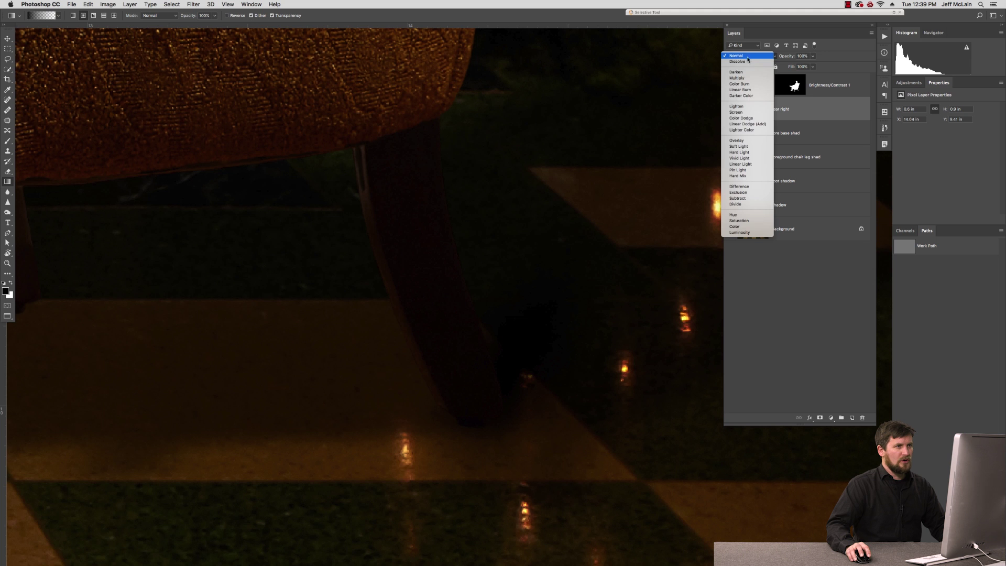
left_click(746, 136)
mouse_move(494, 338)
left_mouse_down()
mouse_move(532, 359)
mouse_move(714, 378)
mouse_move(756, 437)
left_mouse_up()
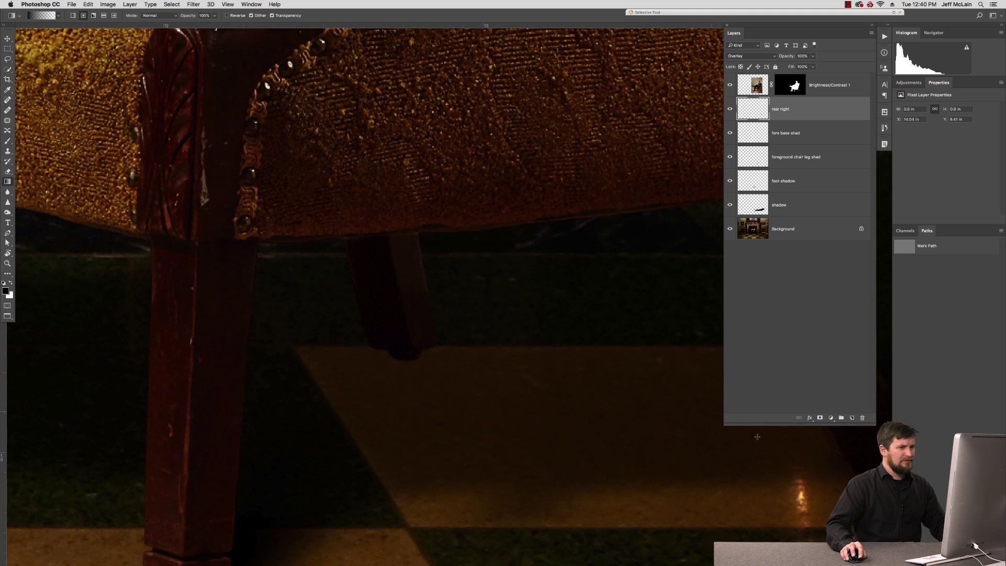
left_click(851, 418)
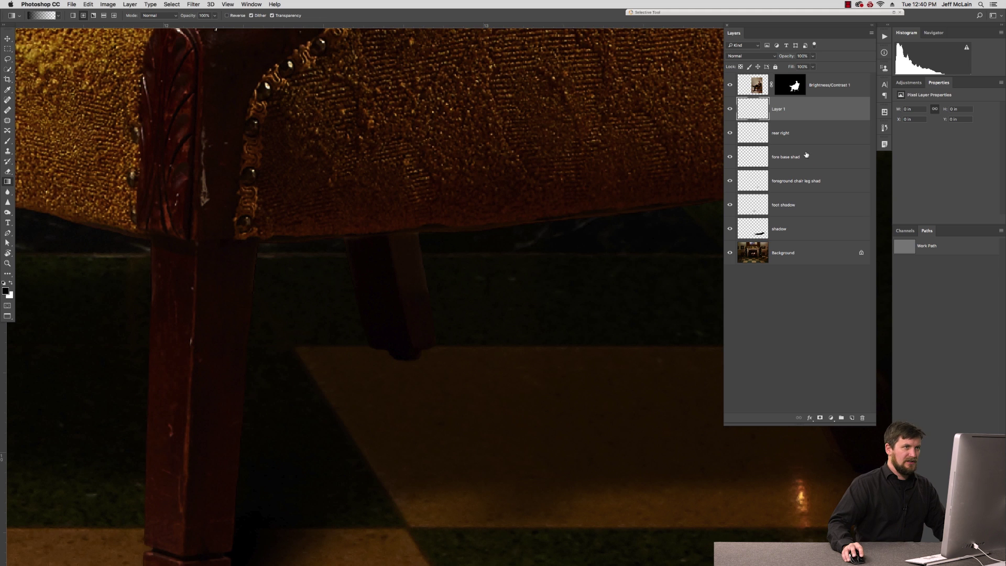
- Name the new layer 'rear left' and dab a dark gradient blob under the other back leg
double_click(778, 109)
type("rear le")
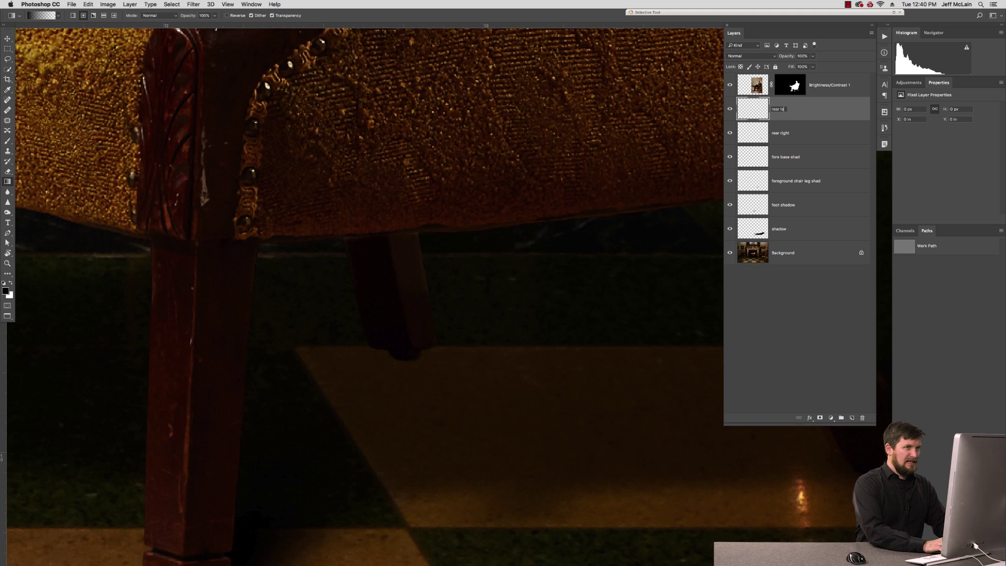
type("ft")
key("Return")
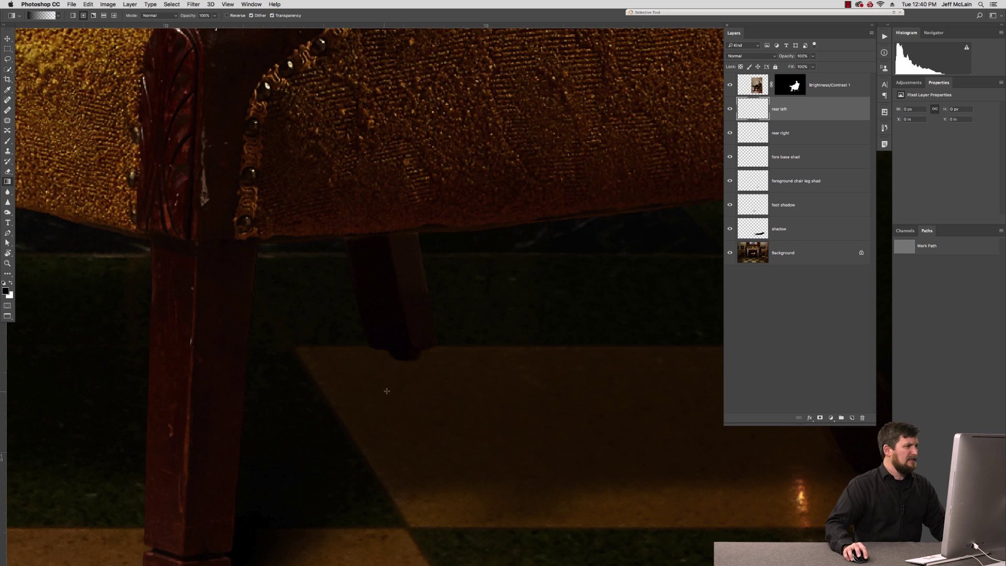
left_click(386, 390)
- Narrow, rotate and move the blob into an angled shadow beneath the rear left leg
key("ctrl+t")
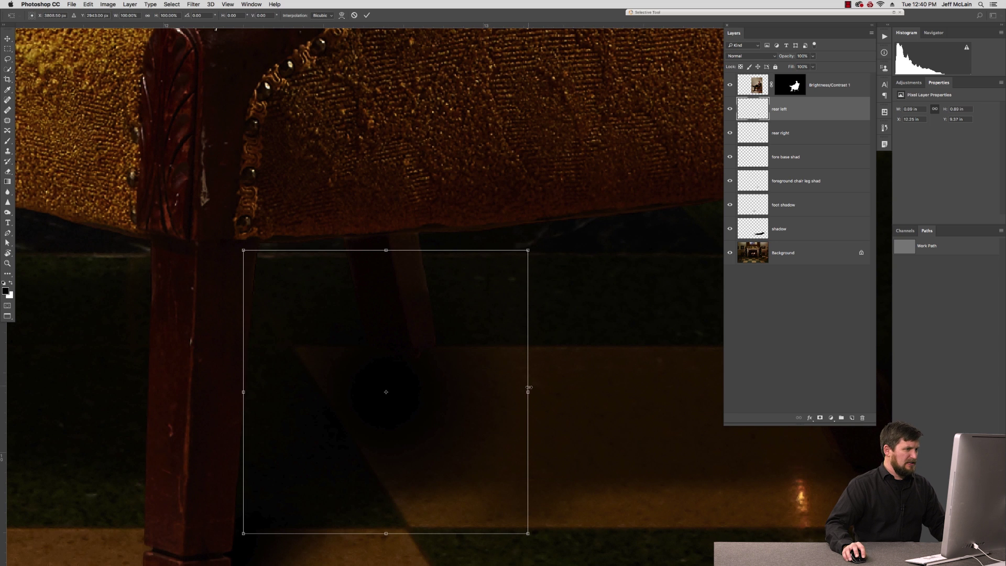
left_click_drag(528, 387, 452, 388)
left_click_drag(483, 281, 537, 397)
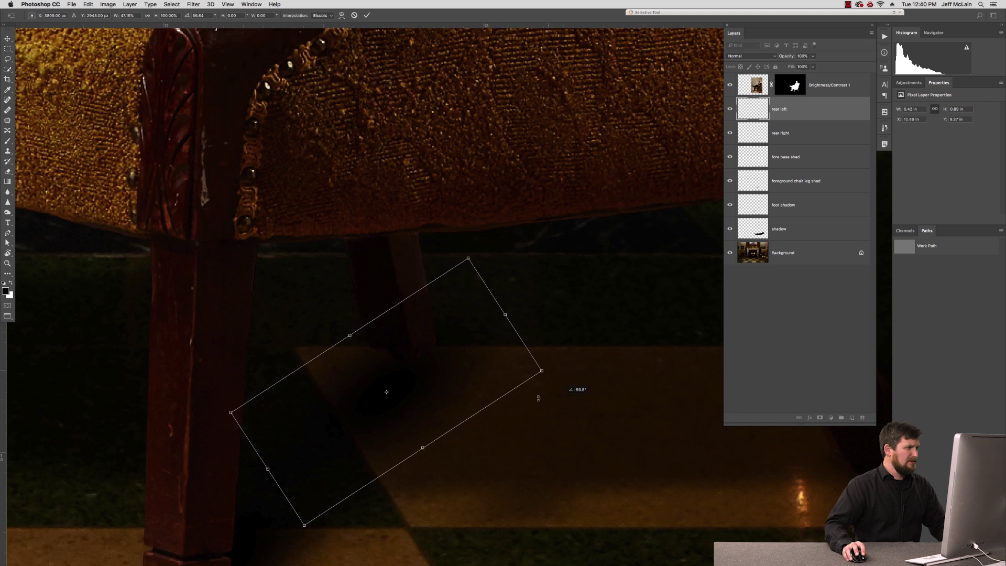
mouse_move(501, 314)
left_mouse_down()
mouse_move(579, 228)
mouse_move(634, 204)
left_mouse_up()
left_click_drag(542, 299, 558, 289)
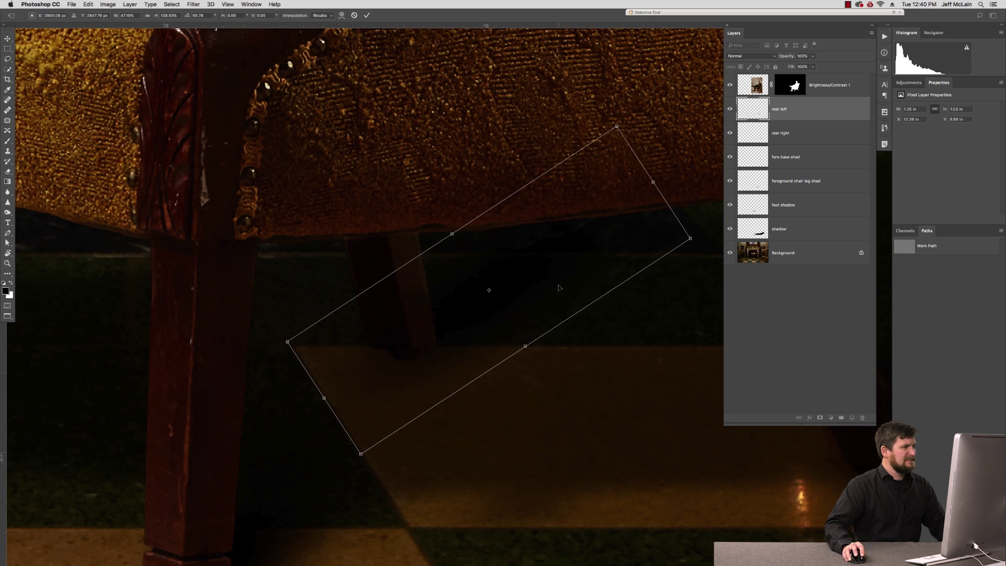
key("Return")
- Set the 'rear left' layer's blend mode to Overlay and view the whole scene
key("g")
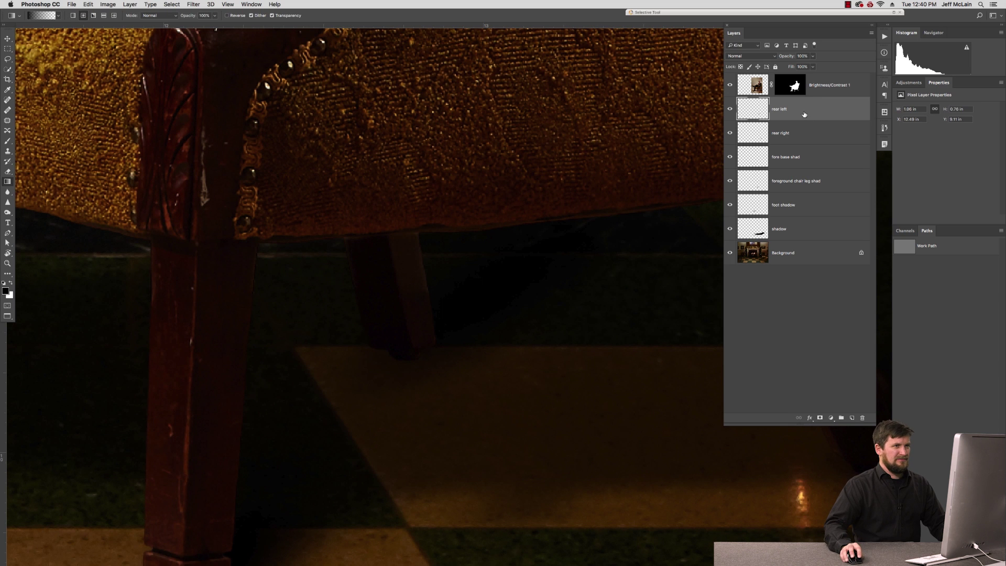
left_click(773, 57)
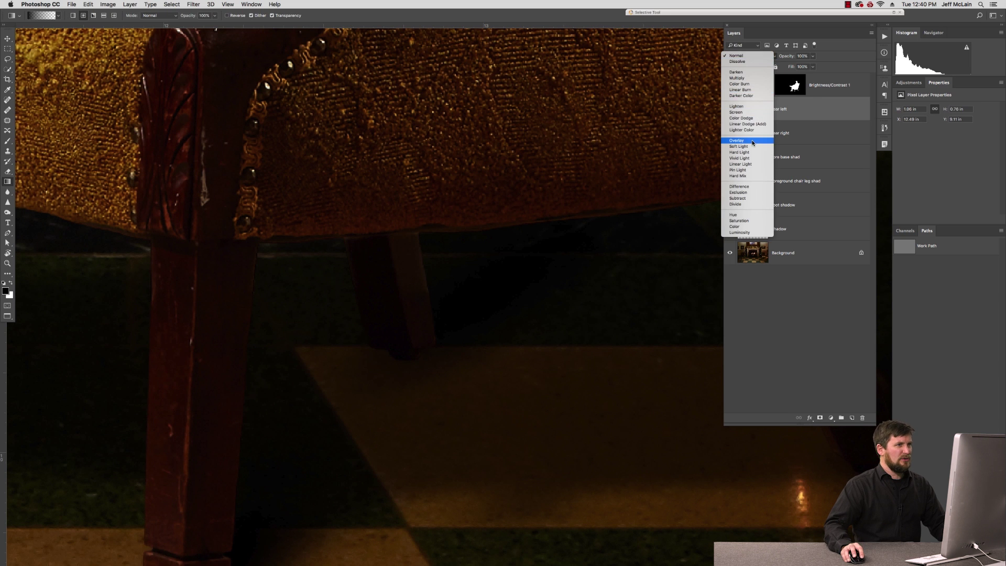
left_click(534, 316)
scroll(672, 360, "left", 5)
scroll(542, 353, "down", 5)
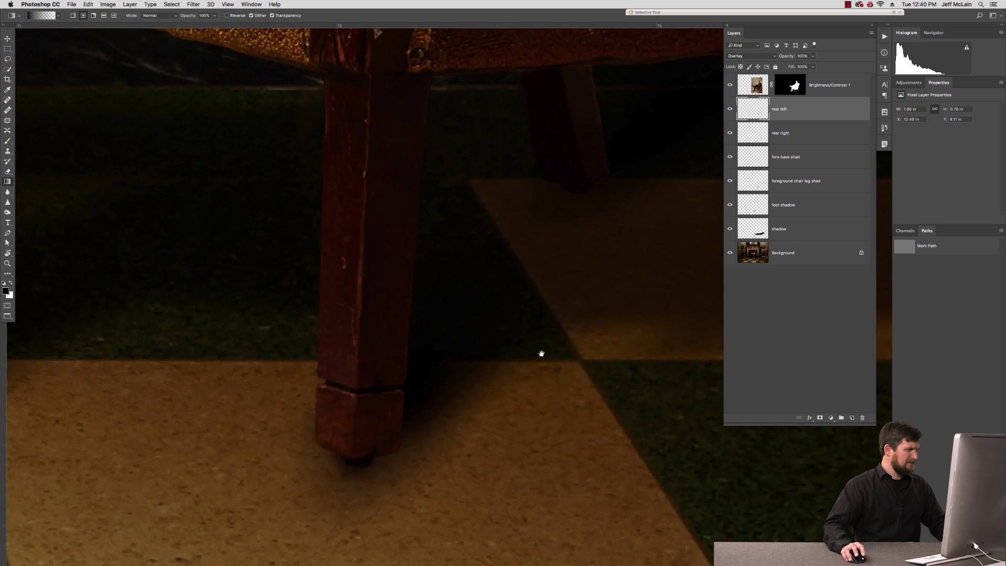
key("ctrl+0")
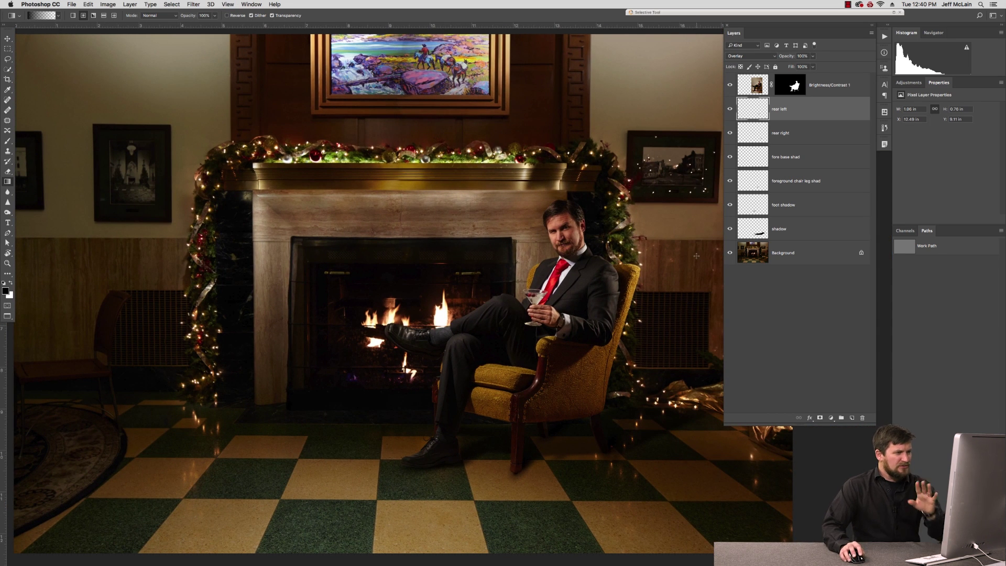
- Select the chair-leg and base shadow layers, then load the man and armchair as a selection
key("v")
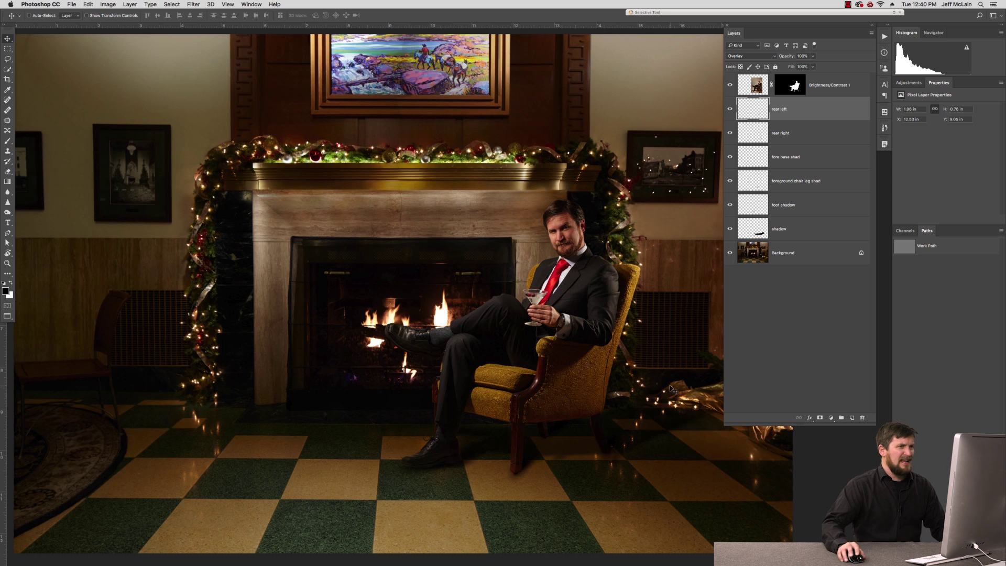
left_click(806, 184)
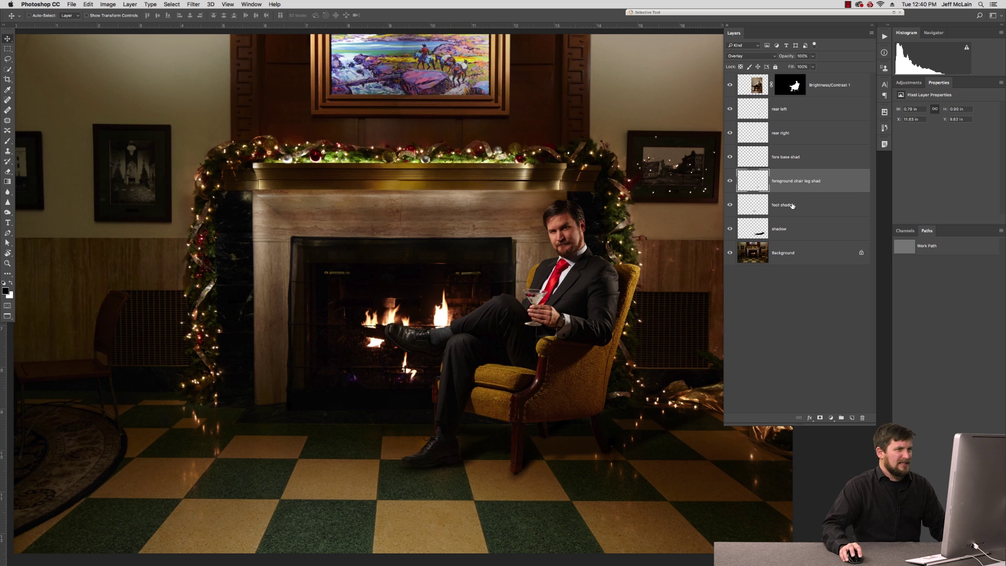
left_click(806, 161, "shift")
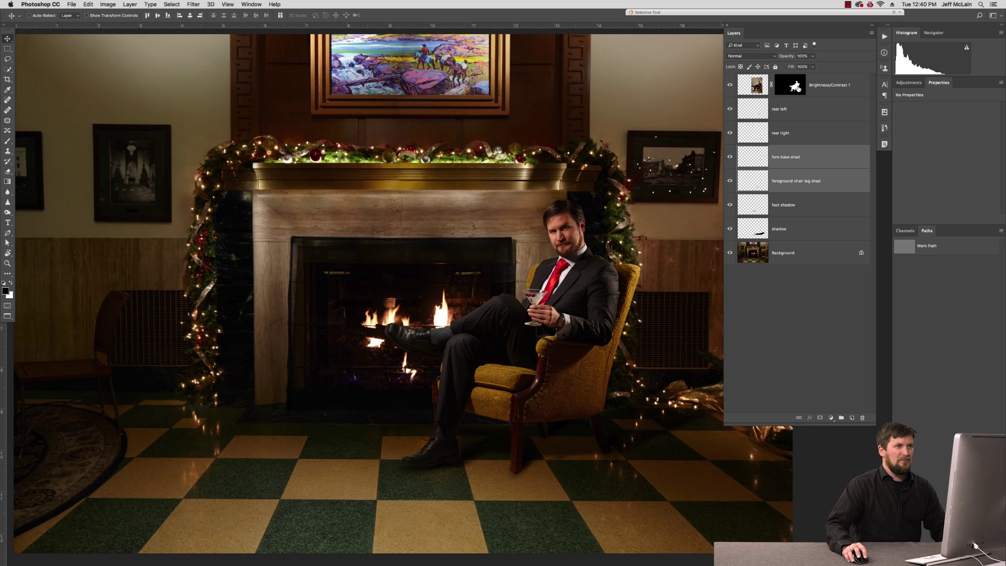
left_click(826, 85)
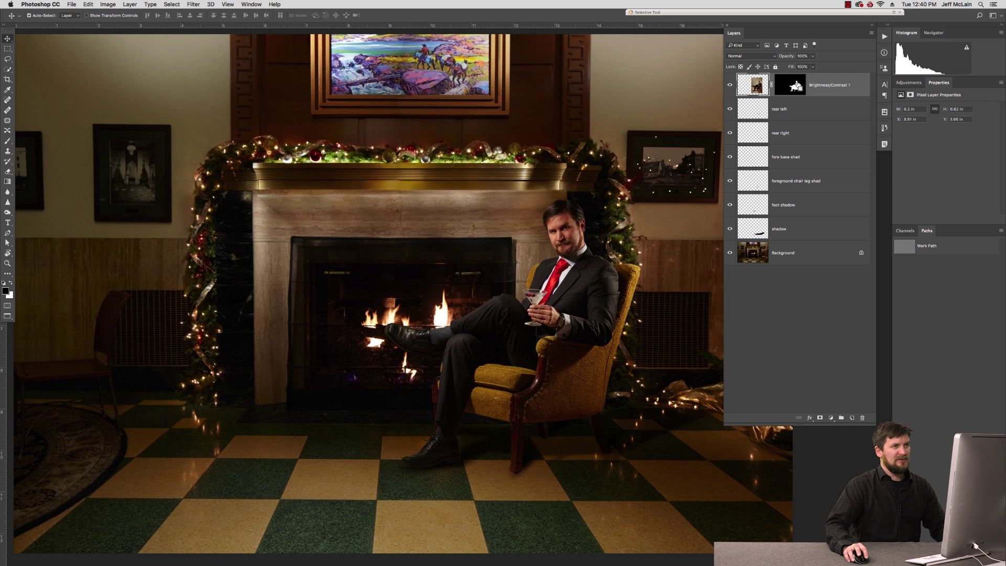
left_click(796, 85, "ctrl")
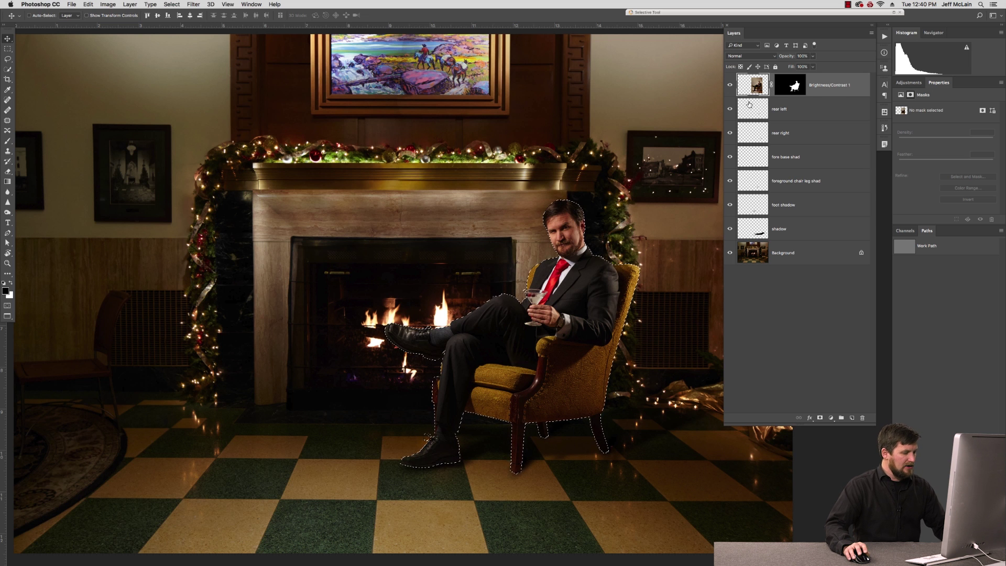
- Copy the selected man and chair to Layer 1 and place it below Brightness/Contrast 1
key("ctrl+j")
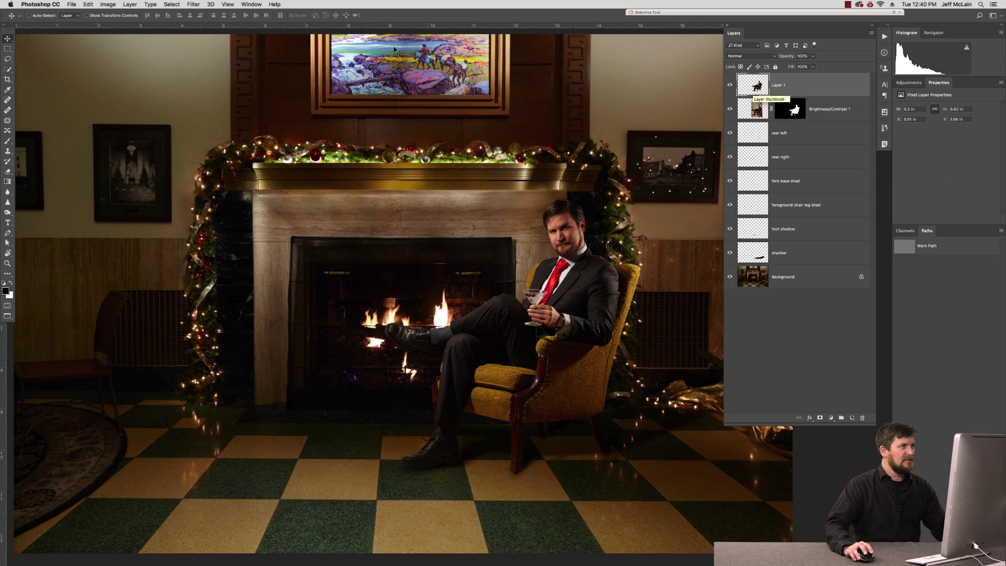
left_click(134, 4)
mouse_move(133, 14)
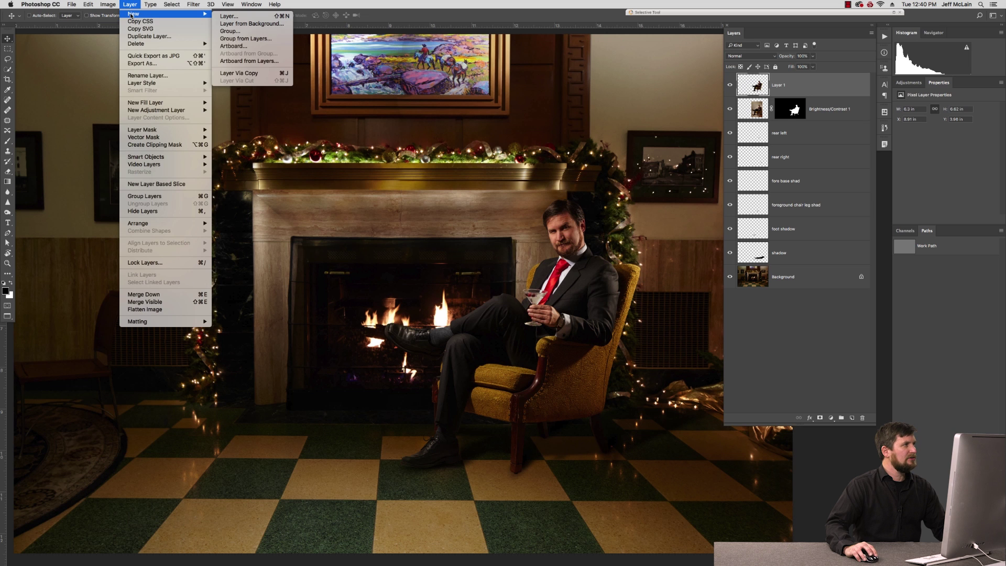
left_click(801, 89)
left_click_drag(808, 85, 782, 117)
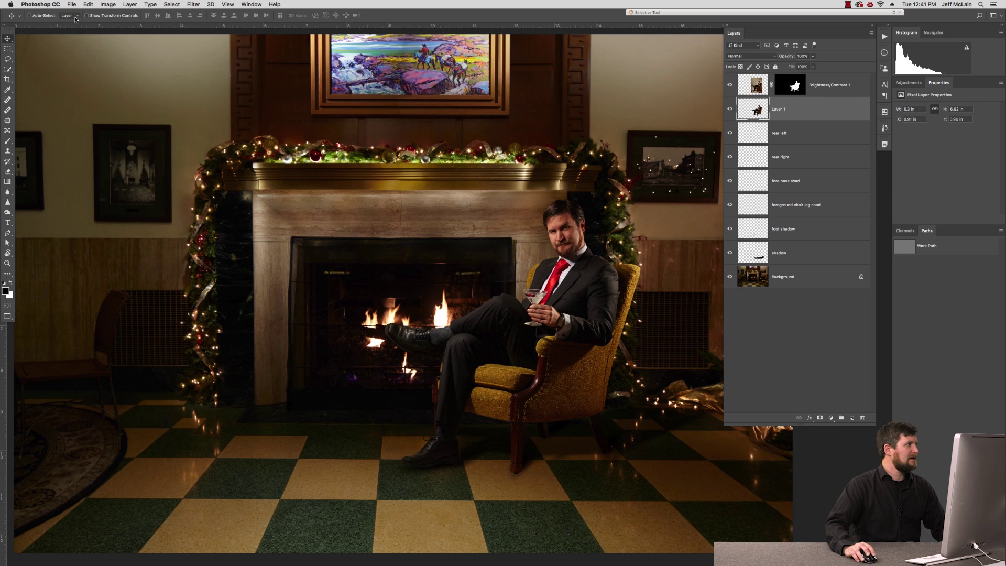
- Flip Layer 1 vertically, lower it beneath the chair, set 10% opacity and add a mask
left_click(90, 5)
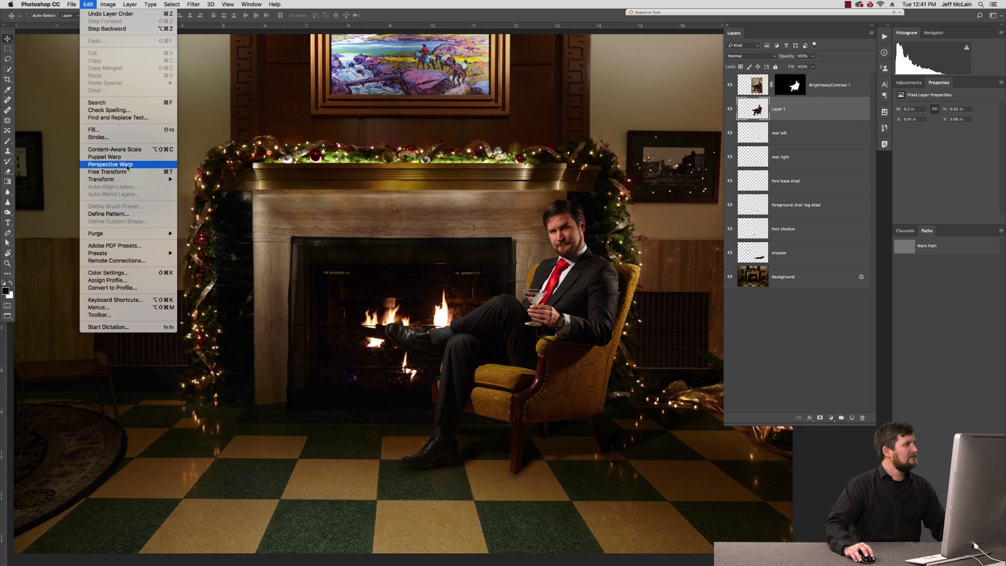
mouse_move(101, 180)
left_click(233, 277)
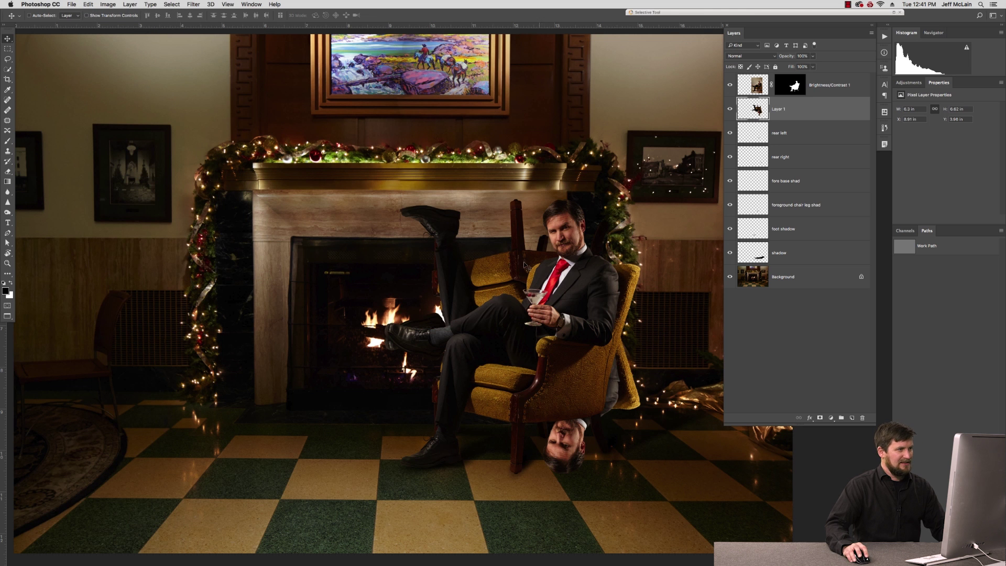
left_click_drag(524, 266, 522, 521)
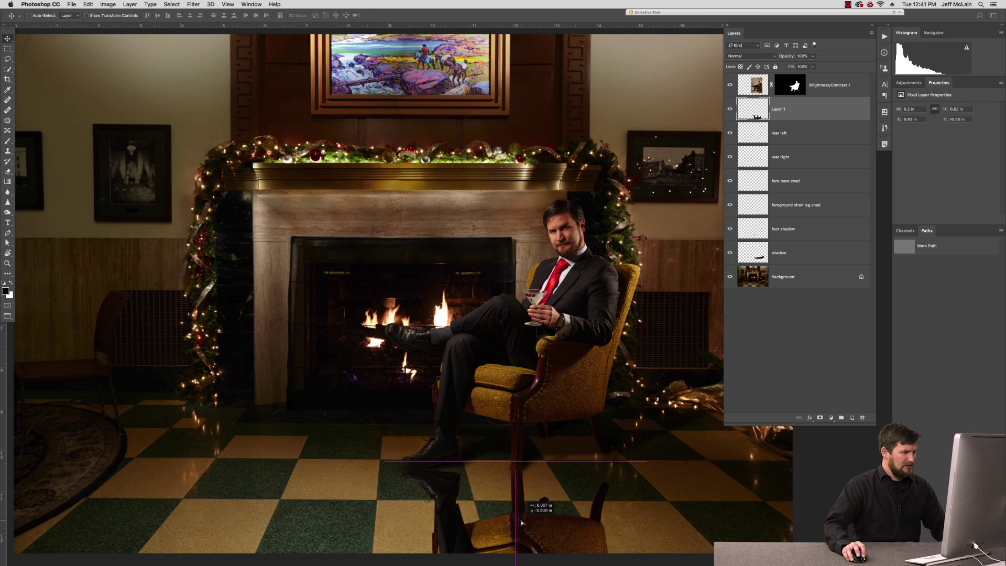
left_click_drag(521, 523, 523, 527)
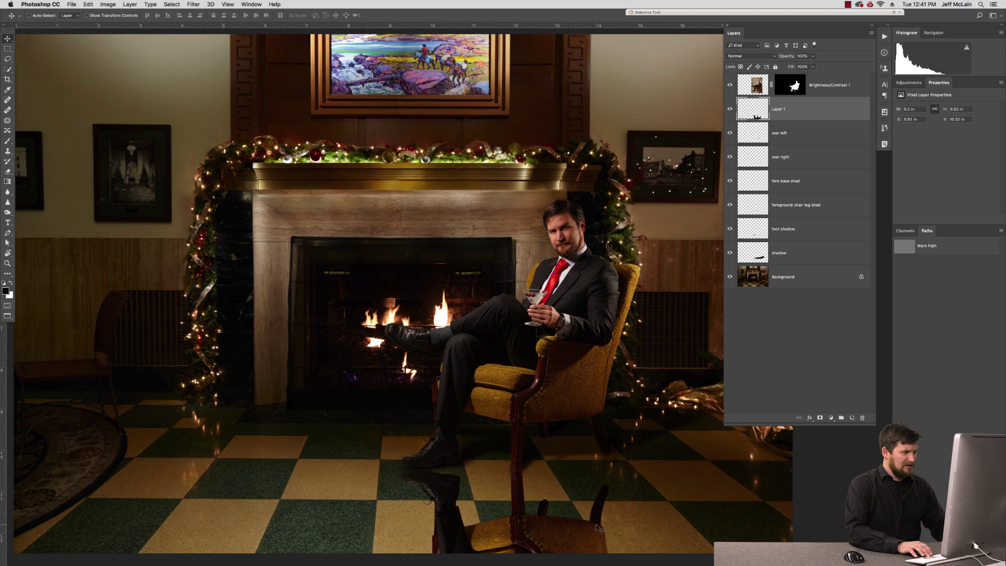
key("Up")
key("Up")
key("Up")
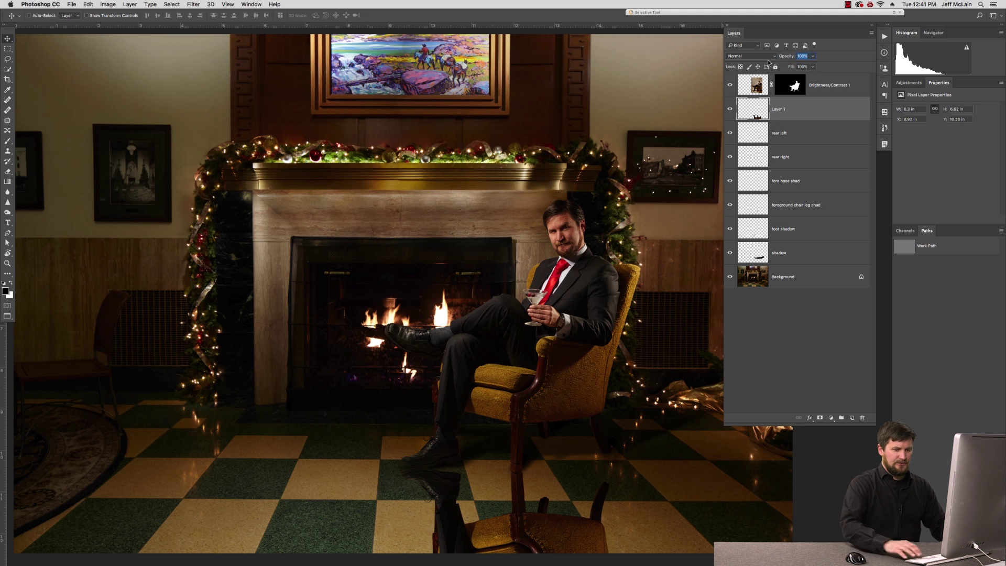
type("10")
key("Tab")
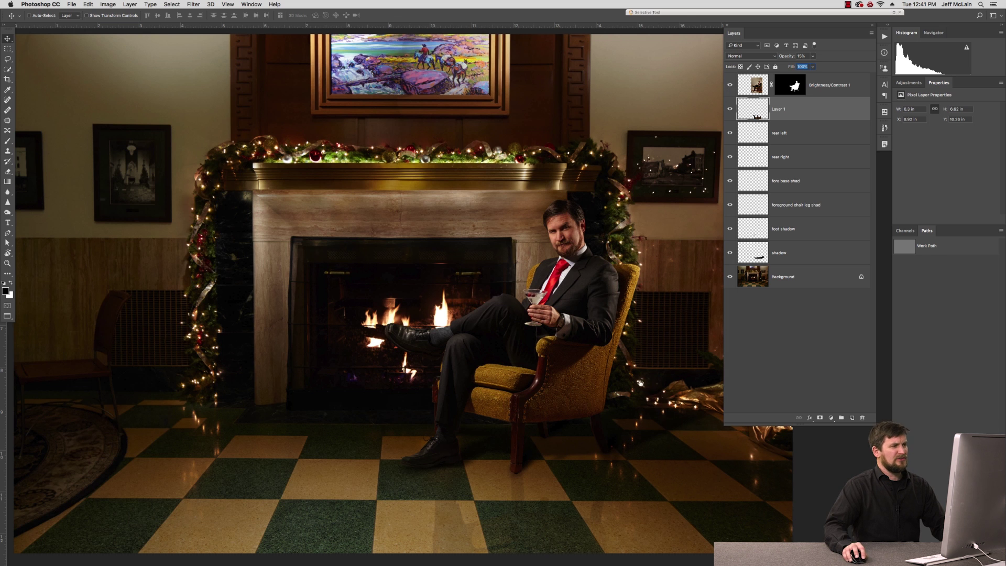
scroll(640, 383, "right", 2)
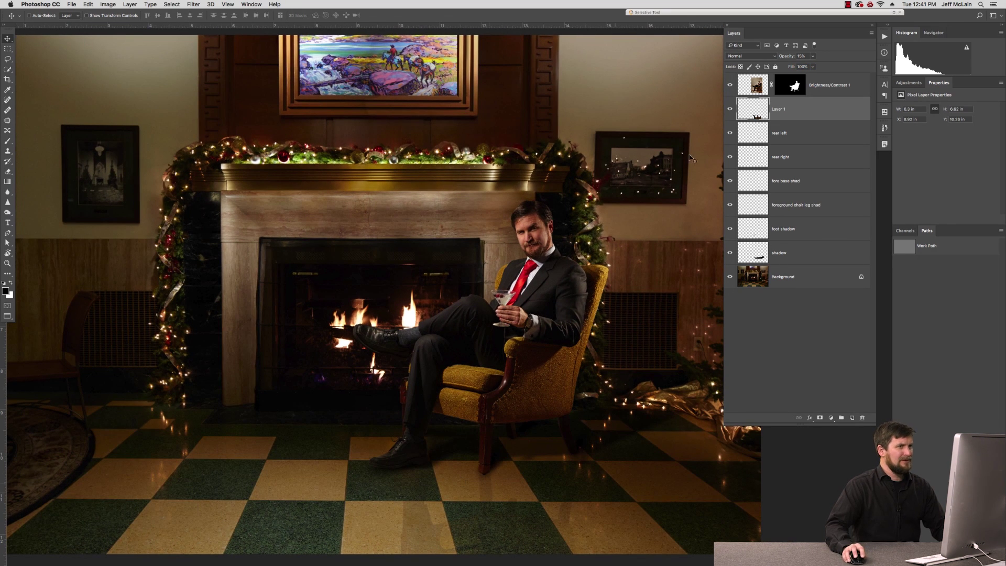
left_click(820, 418)
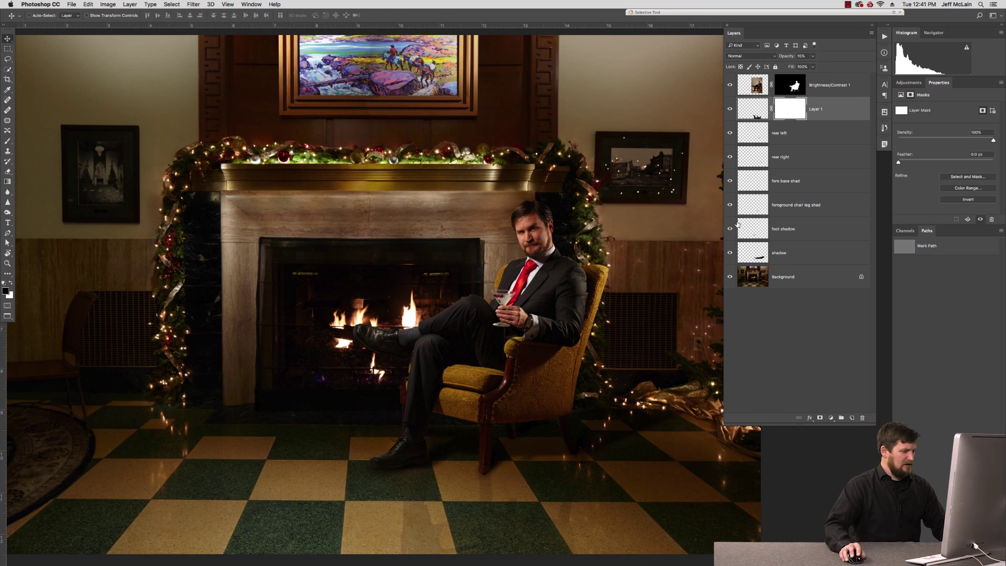
- Paint black on Layer 1's mask at full opacity with a larger brush to fade the lower reflection
key("b")
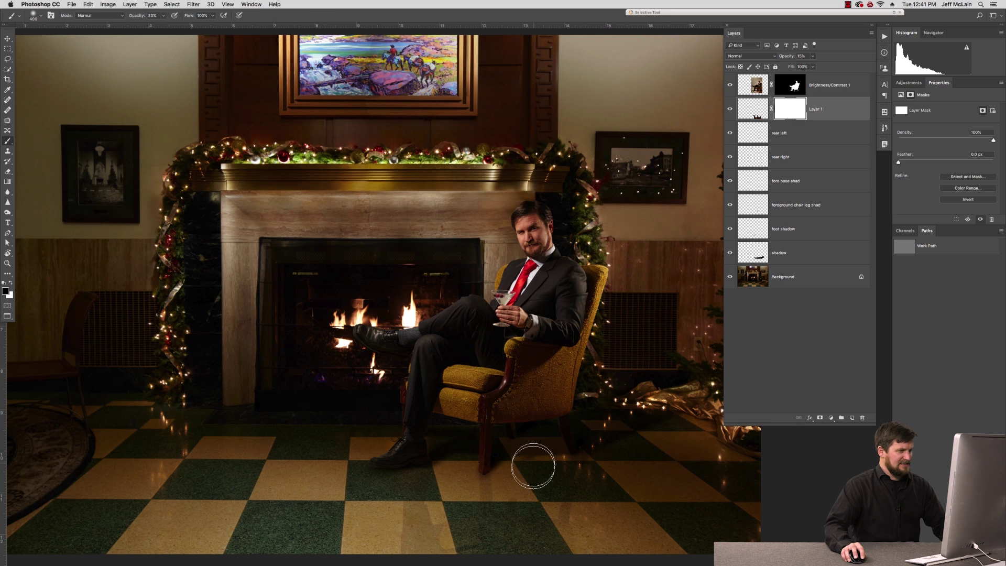
key("0")
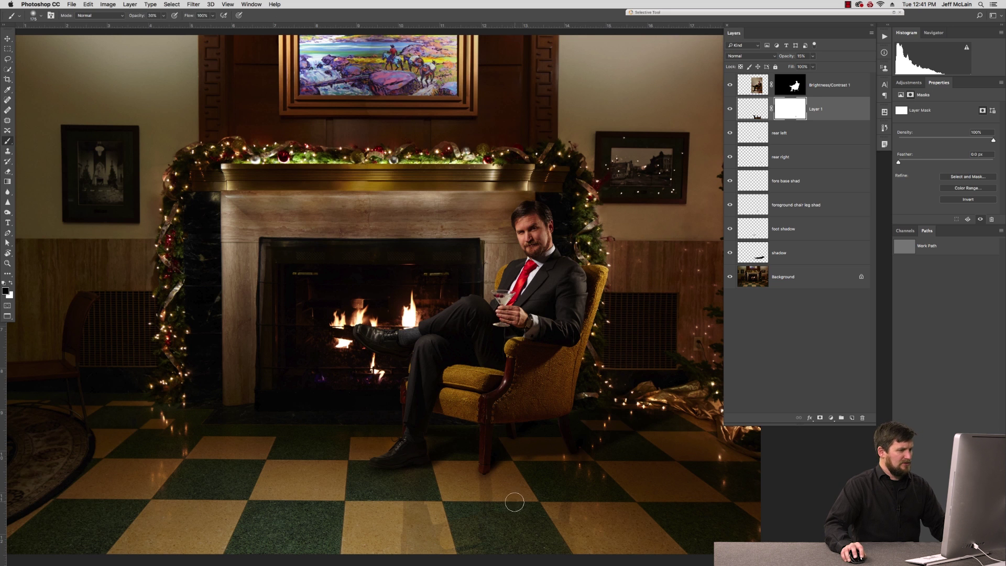
key("bracketleft")
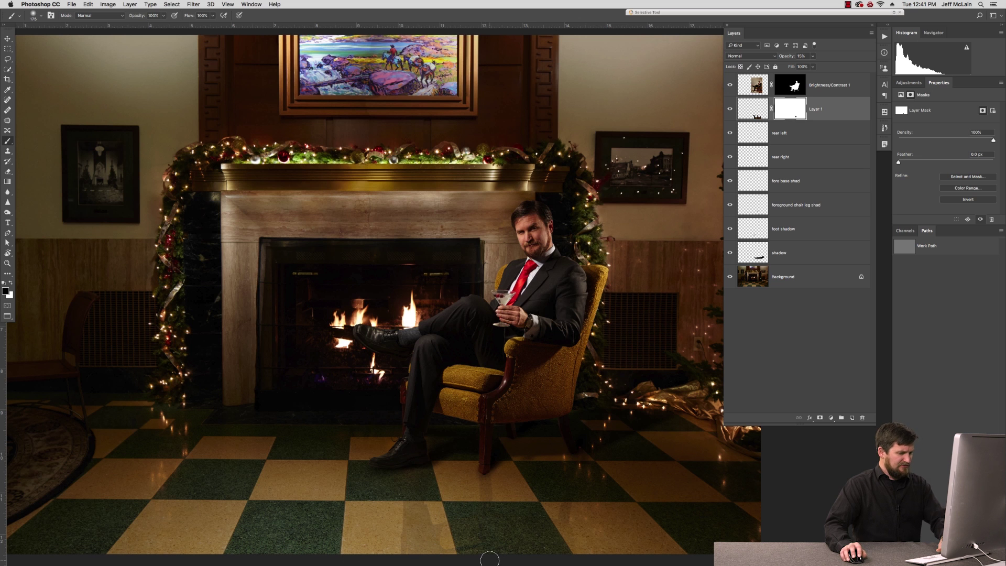
key("5")
key("0")
key("bracketright")
key("bracketright")
key("bracketright")
key("bracketright")
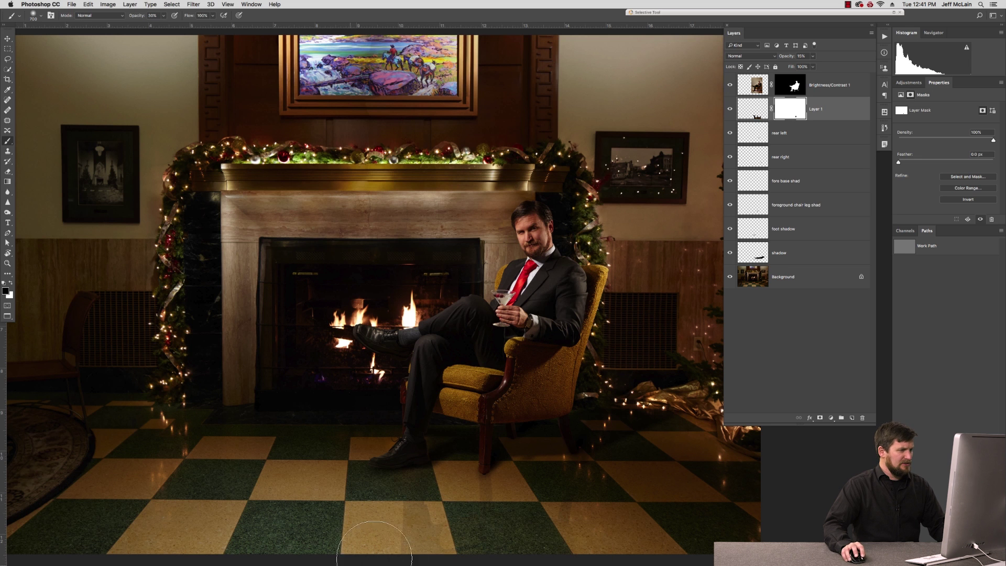
left_click_drag(583, 535, 579, 527)
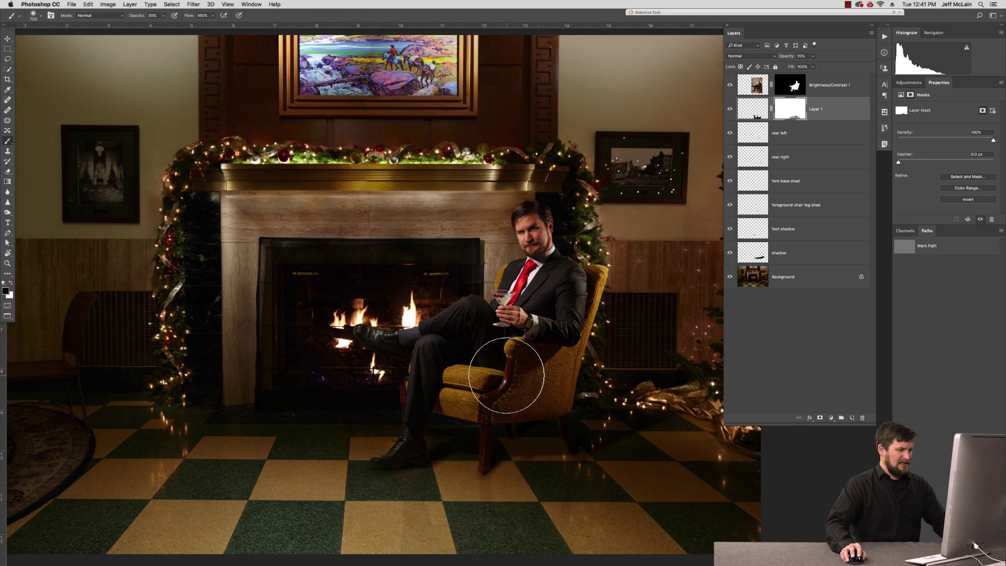
key("ctrl+0")
key("ctrl+minus")
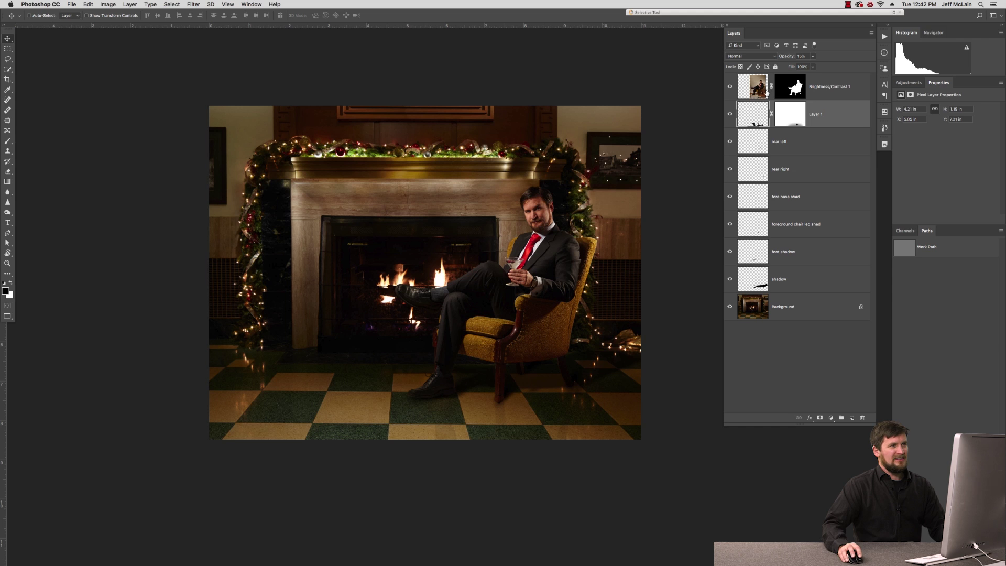
- Group the layers from 'rear left' down to 'shadow' with Ctrl+G and name the group 'shadow'
left_click(824, 138)
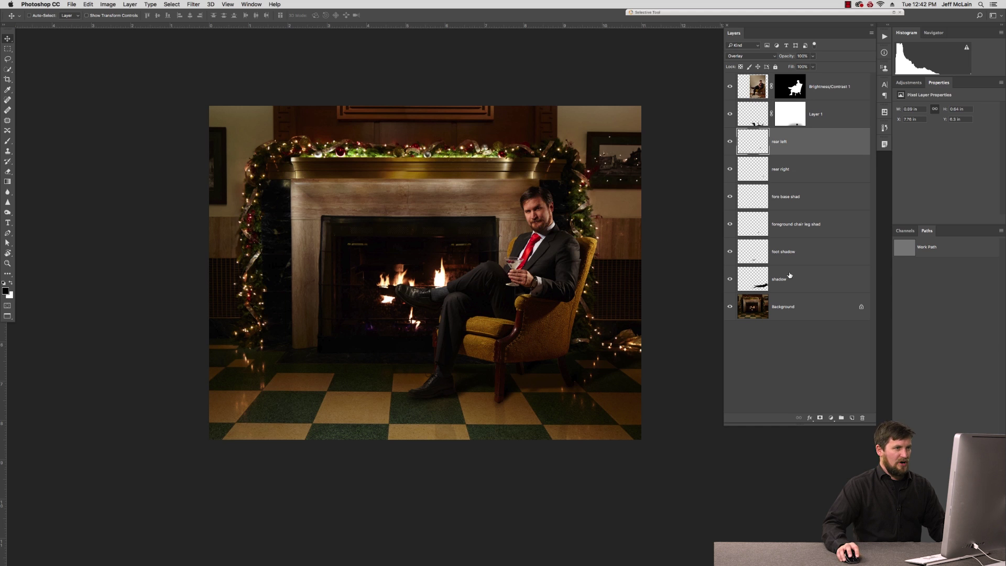
left_click(819, 282, "shift")
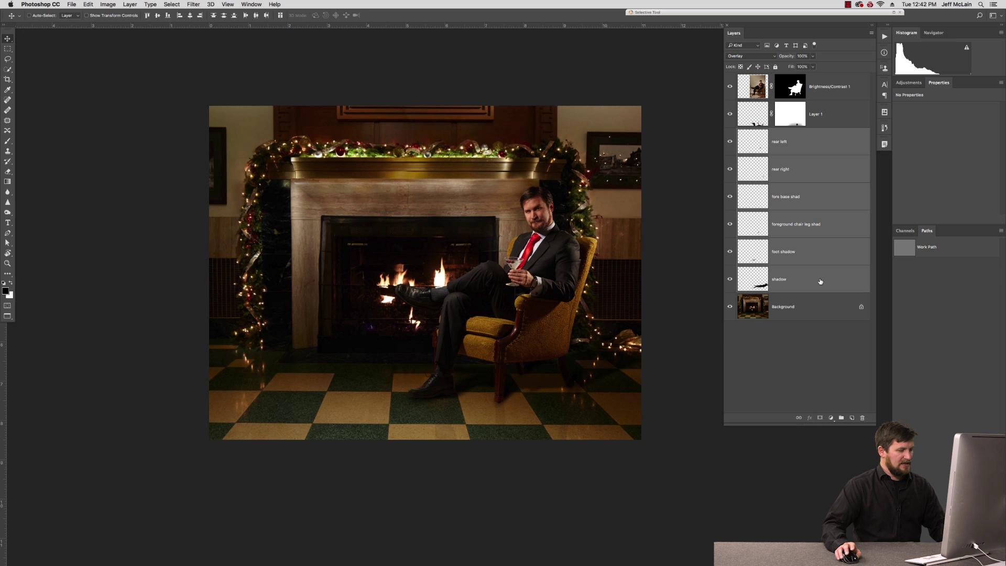
key("ctrl+g")
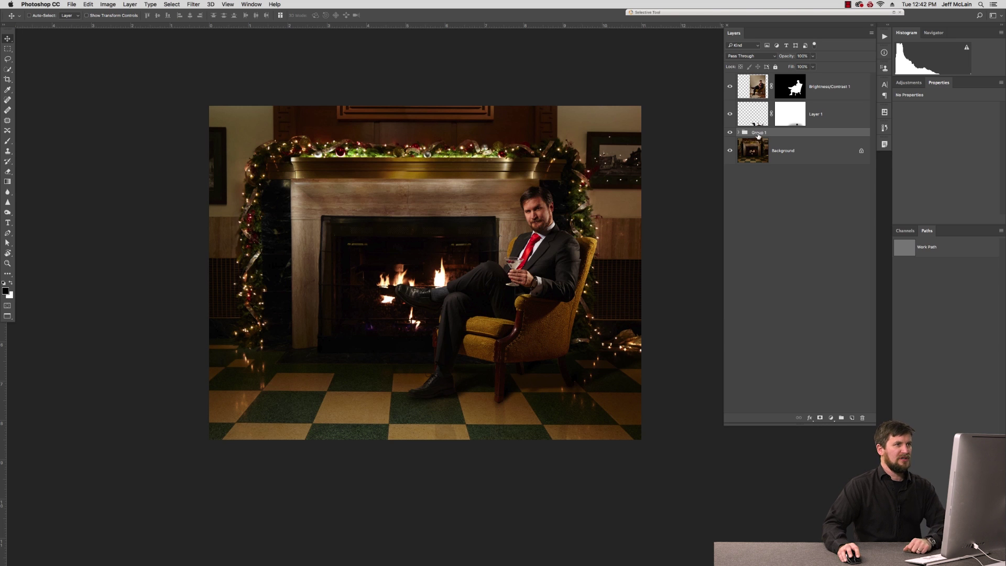
key("BackSpace")
type("shadow")
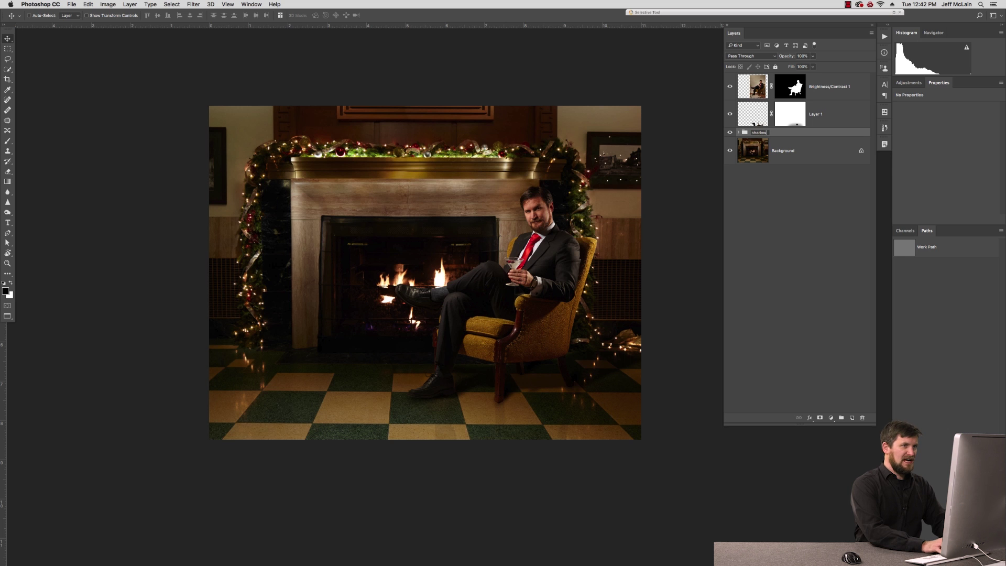
key("Return")
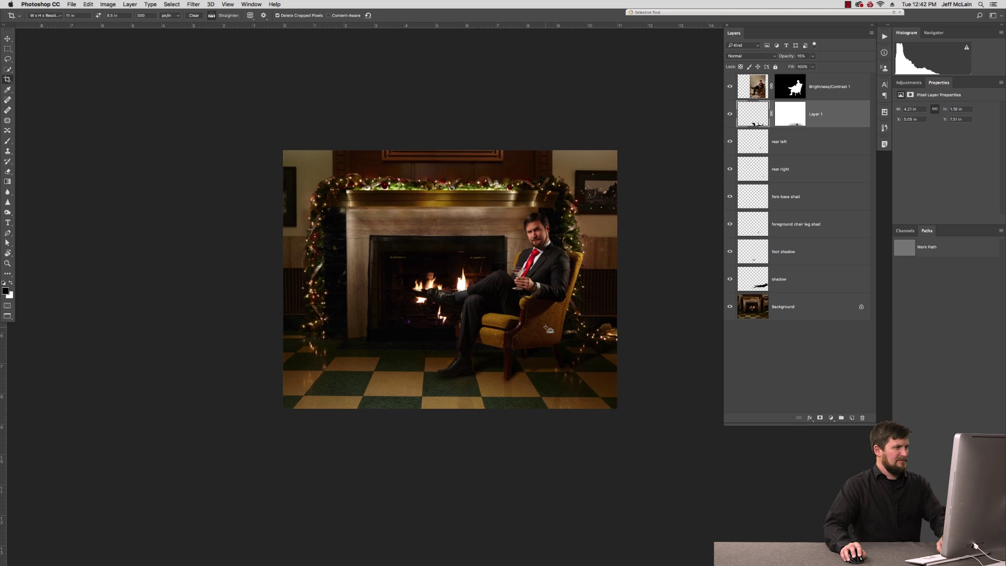
left_click_drag(563, 299, 558, 300)
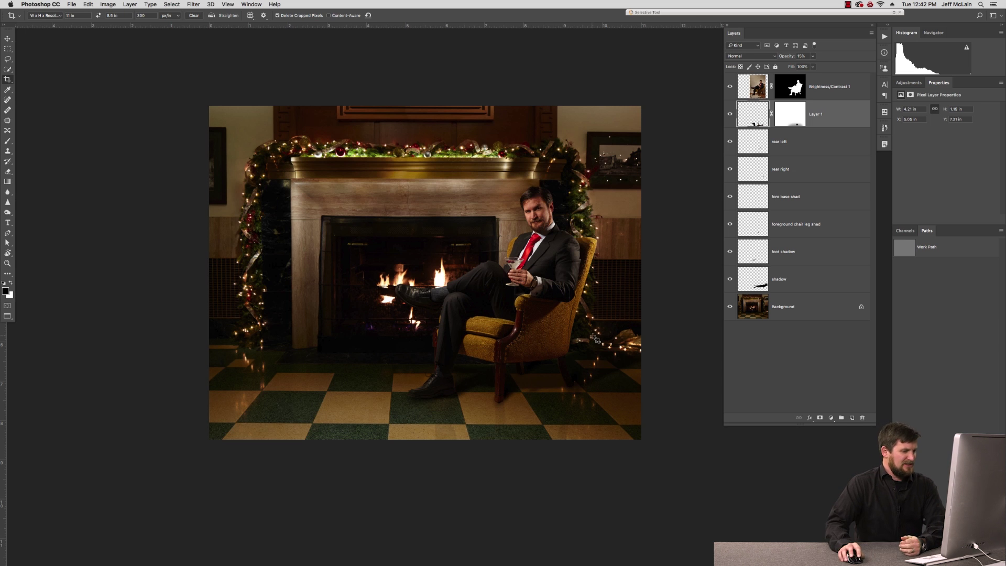
key("v")
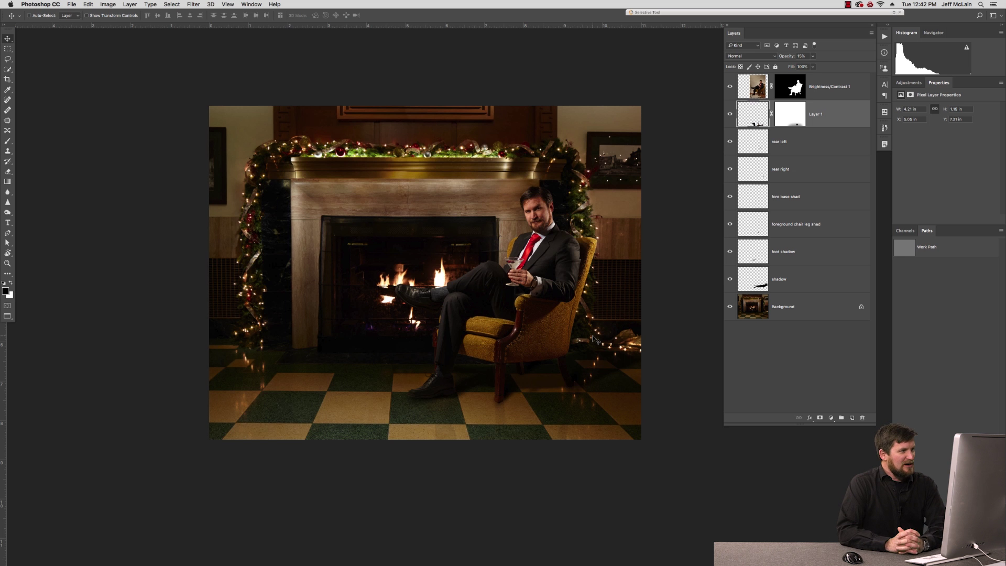